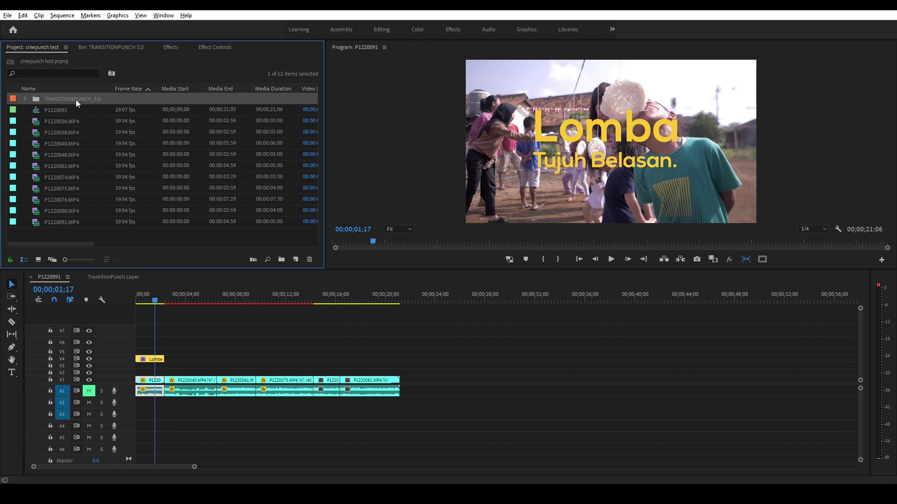
- Expand the TRANSITIONPUNCH_5.0 folder and examine the four subfolders inside the TRANSITIONPUNCH 5.0 bin
{"action": "left_click", "coordinate": [24, 99]}
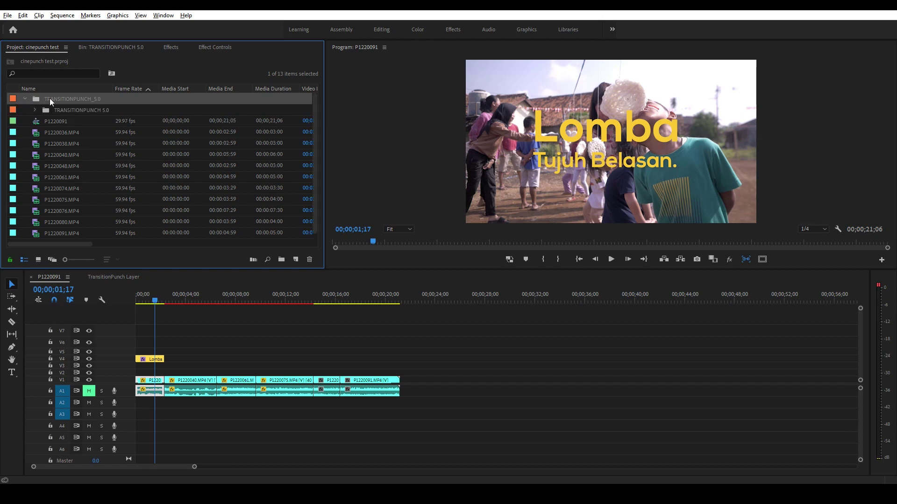
{"action": "left_click", "coordinate": [98, 48]}
{"action": "left_click", "coordinate": [135, 115]}
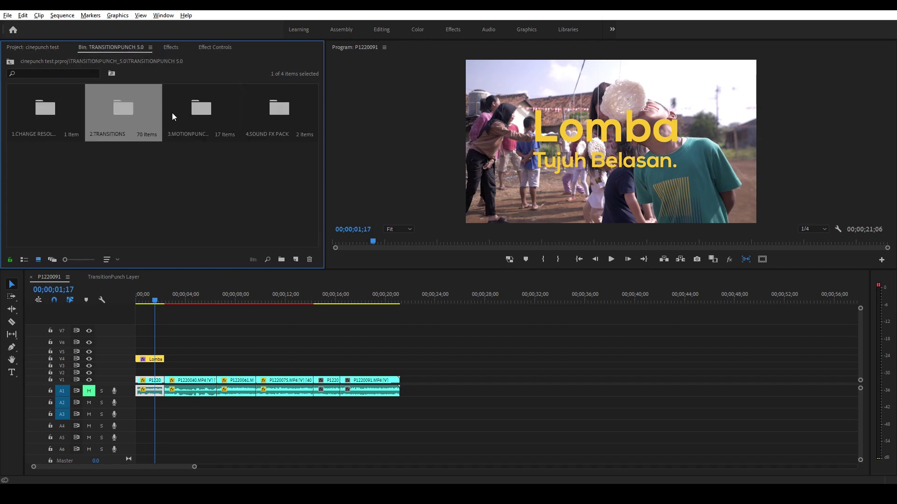
{"action": "left_click", "coordinate": [238, 153]}
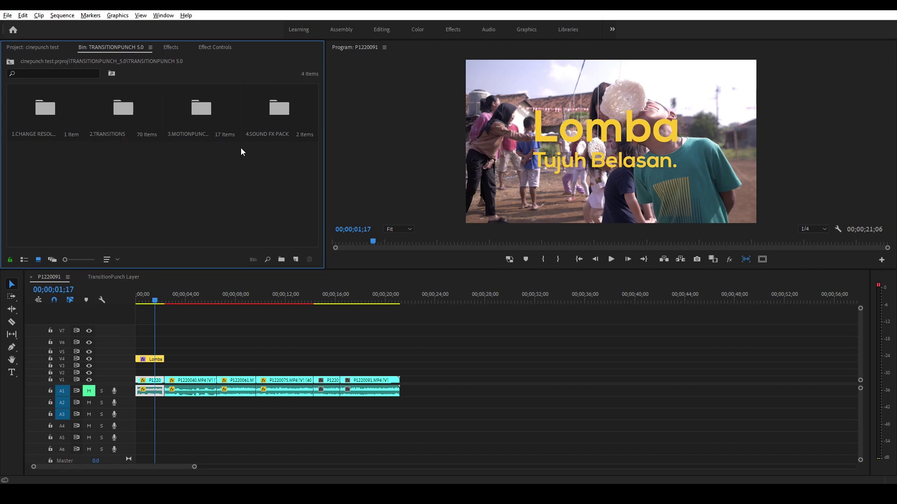
{"action": "left_click", "coordinate": [273, 109]}
{"action": "left_click", "coordinate": [222, 107]}
{"action": "left_click", "coordinate": [123, 104]}
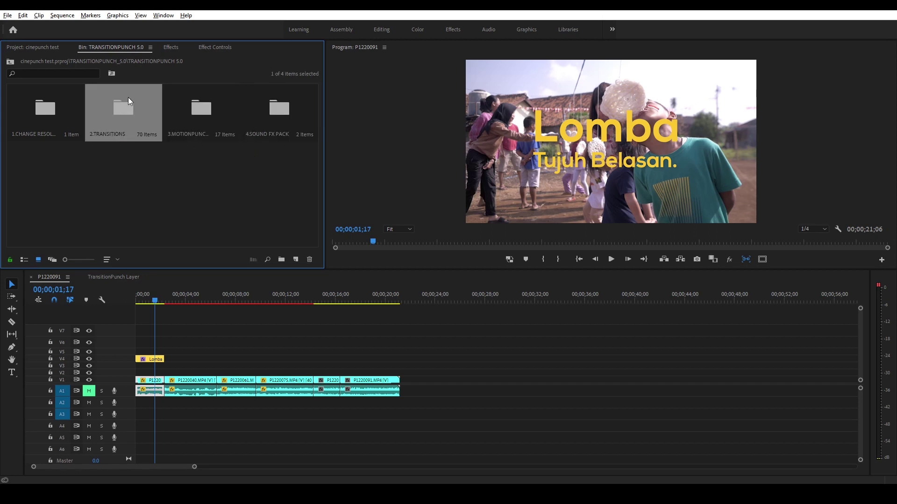
{"action": "left_click", "coordinate": [59, 114]}
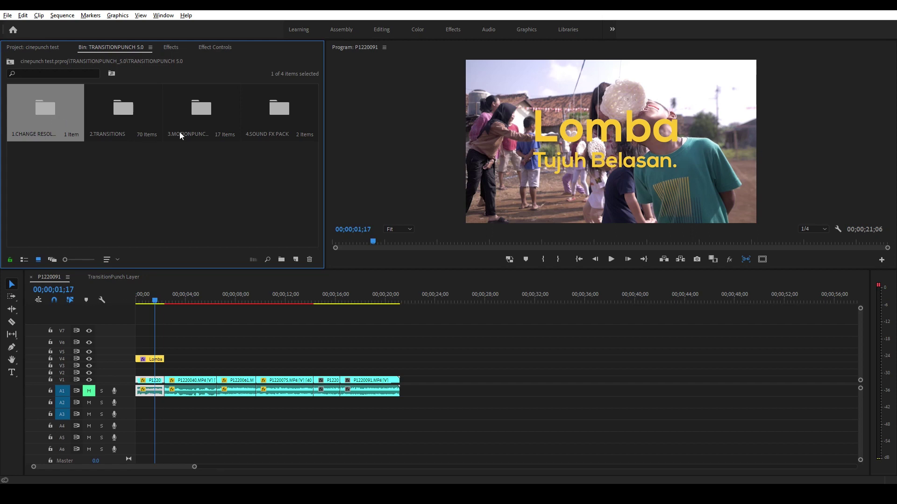
{"action": "left_click", "coordinate": [117, 172]}
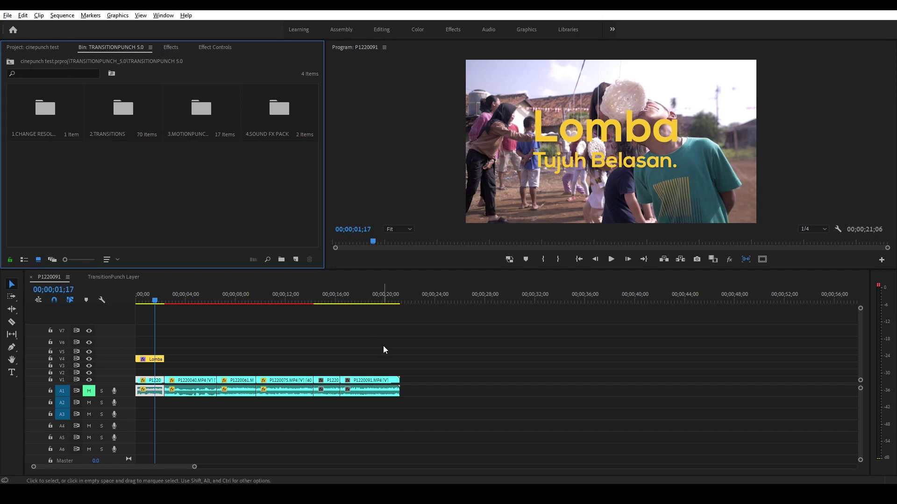
- Set the project's video renderer to Mercury Playback Engine GPU Acceleration (CUDA) in the general project settings
{"action": "left_click", "coordinate": [7, 15]}
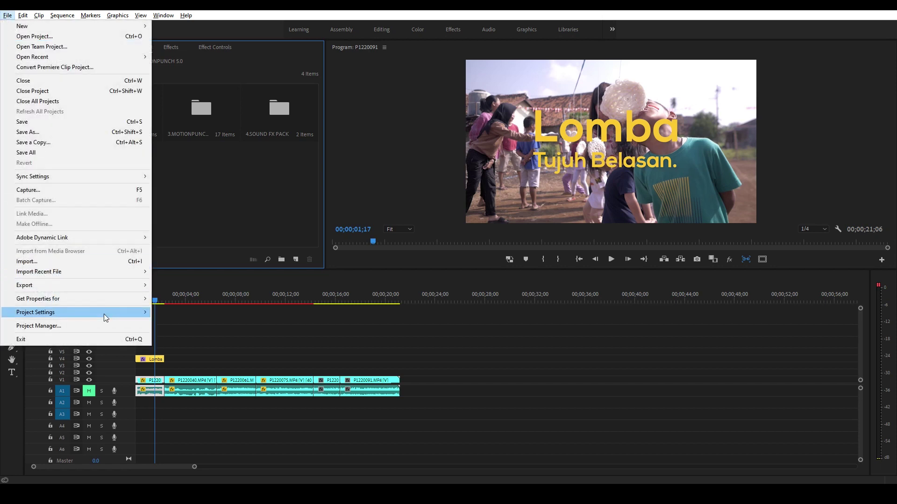
{"action": "mouse_move", "coordinate": [103, 316]}
{"action": "left_click", "coordinate": [176, 312]}
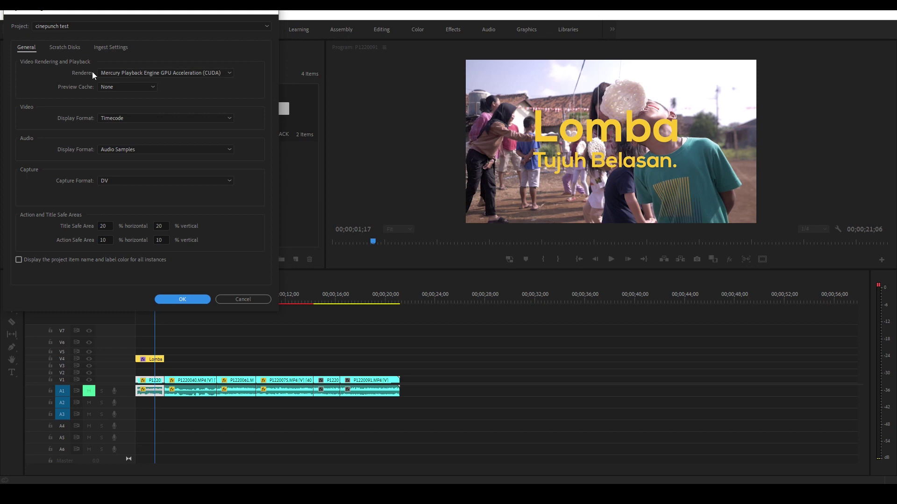
{"action": "left_click", "coordinate": [126, 72]}
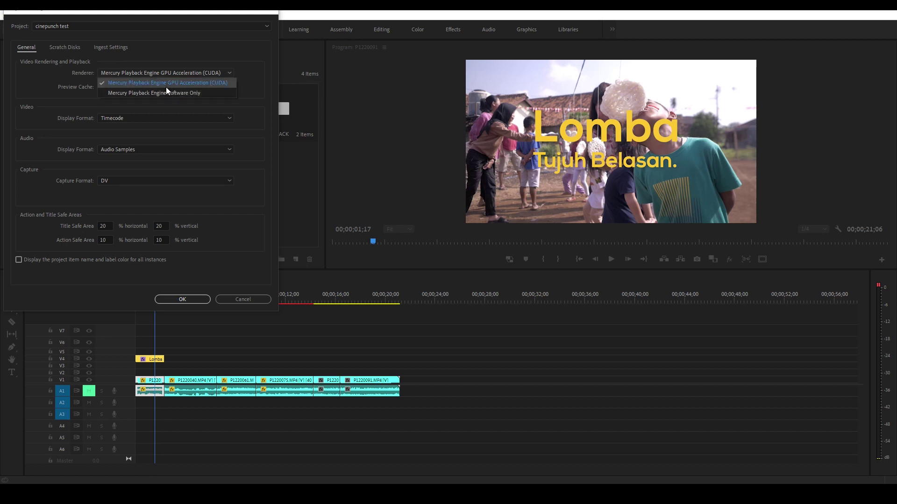
{"action": "left_click", "coordinate": [204, 81]}
{"action": "left_click", "coordinate": [185, 299]}
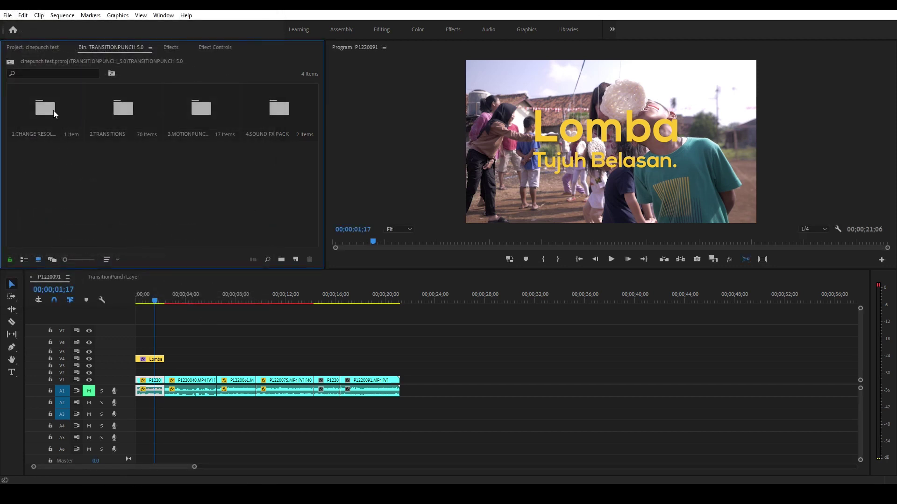
- Open the sequence settings of TransitionPunch Layer in the 1.CHANGE RESOLUTION HERE bin, check the frame size and accept them
{"action": "left_click", "coordinate": [53, 111]}
{"action": "double_click", "coordinate": [47, 113]}
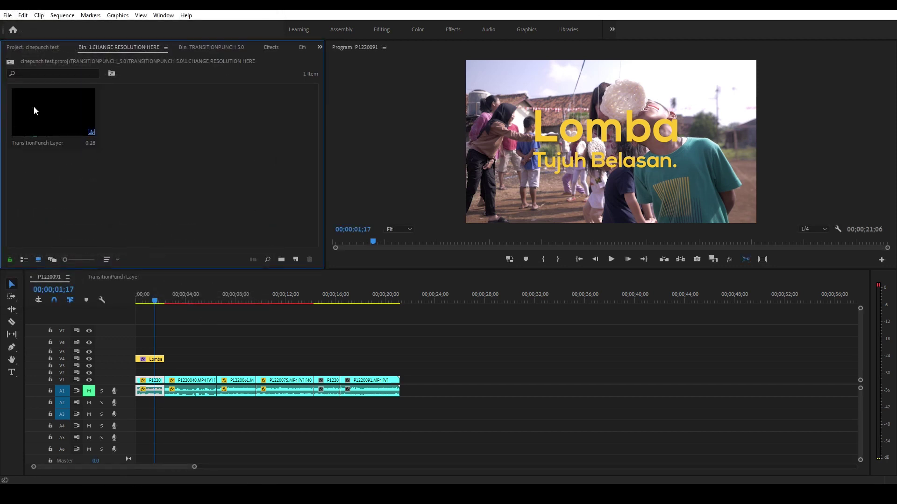
{"action": "right_click", "coordinate": [54, 112]}
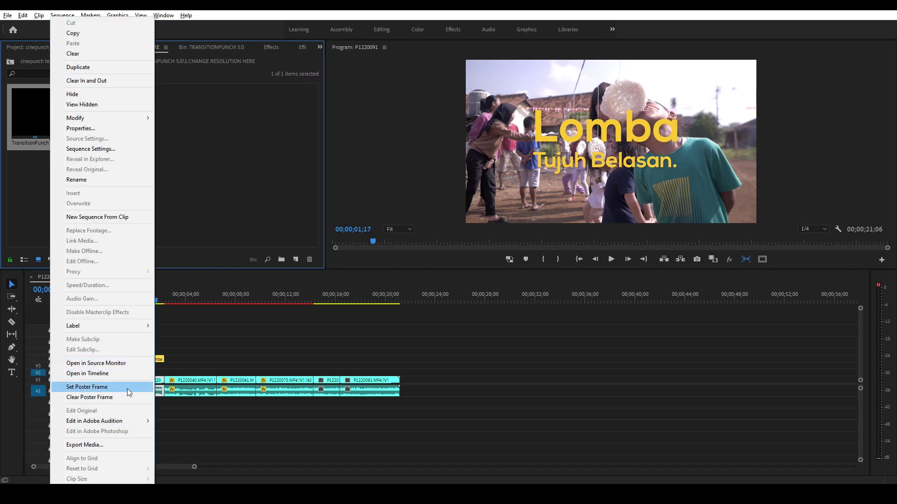
{"action": "left_click", "coordinate": [109, 149]}
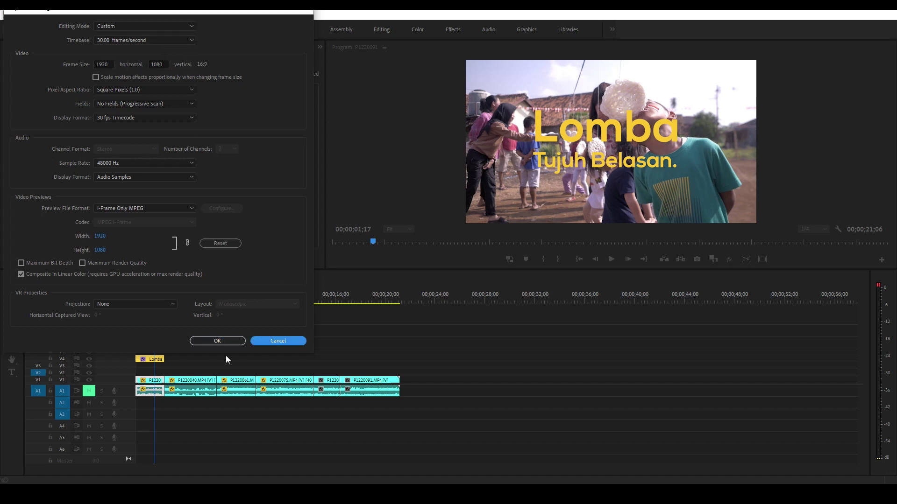
{"action": "left_click", "coordinate": [205, 341]}
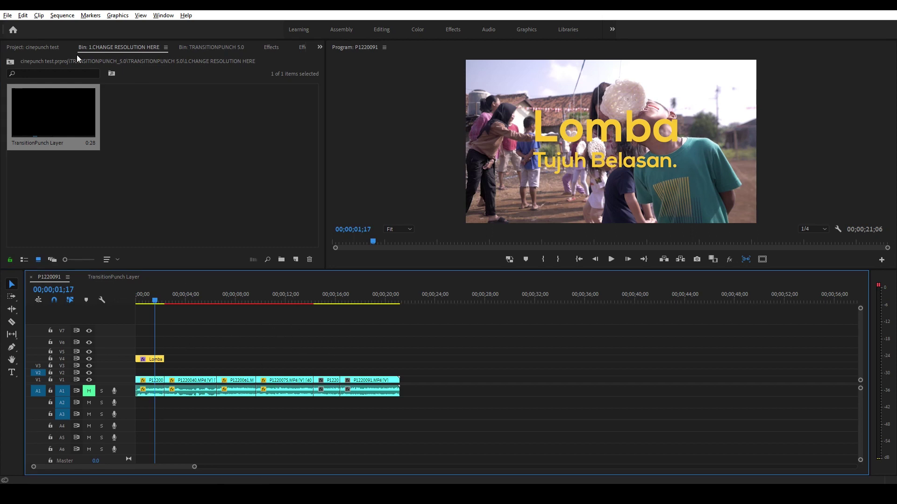
- Return to the TRANSITIONPUNCH 5.0 bin, open 2.TRANSITIONS and browse its transition folders
{"action": "left_click", "coordinate": [186, 49]}
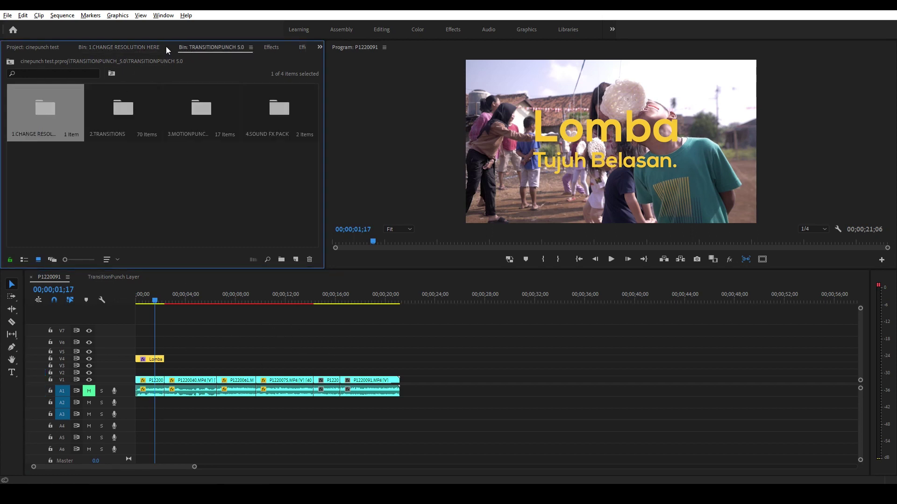
{"action": "left_click", "coordinate": [136, 114]}
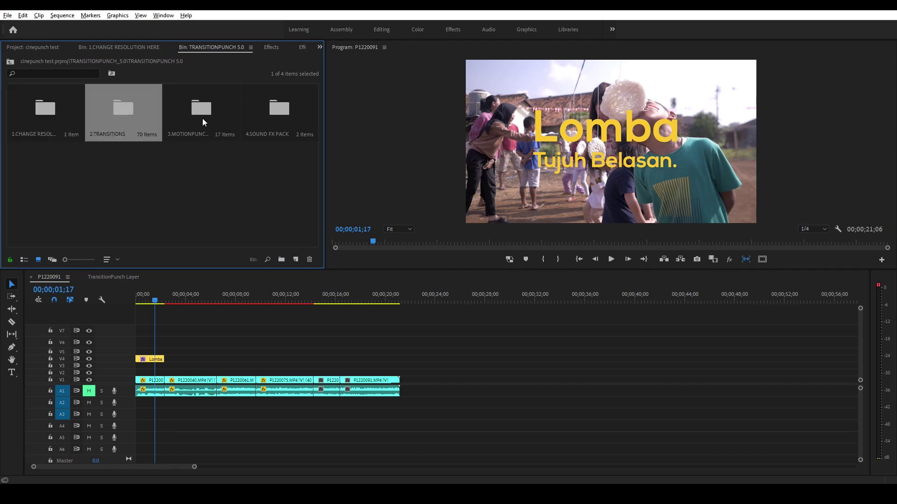
{"action": "double_click", "coordinate": [126, 109]}
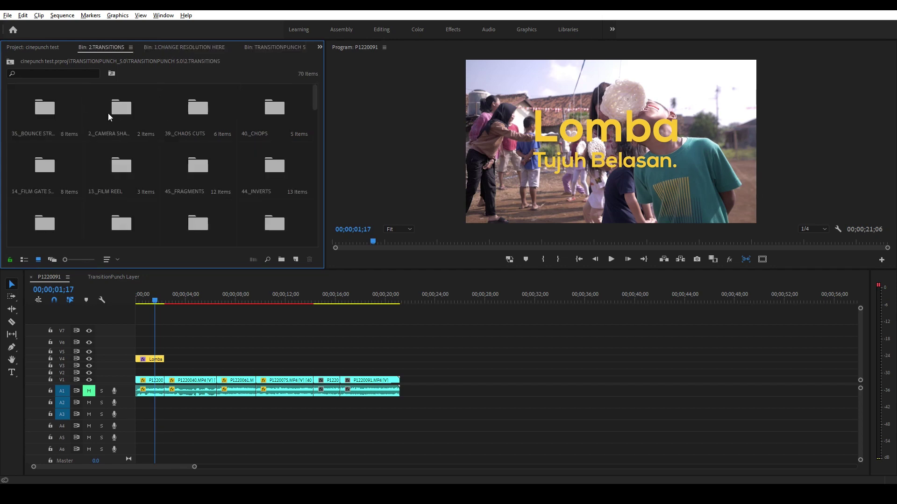
{"action": "mouse_move", "coordinate": [313, 135]}
{"action": "left_mouse_down"}
{"action": "mouse_move", "coordinate": [324, 173]}
{"action": "mouse_move", "coordinate": [323, 106]}
{"action": "mouse_move", "coordinate": [322, 243]}
{"action": "mouse_move", "coordinate": [313, 127]}
{"action": "mouse_move", "coordinate": [313, 135]}
{"action": "left_mouse_up"}
{"action": "left_click", "coordinate": [123, 200]}
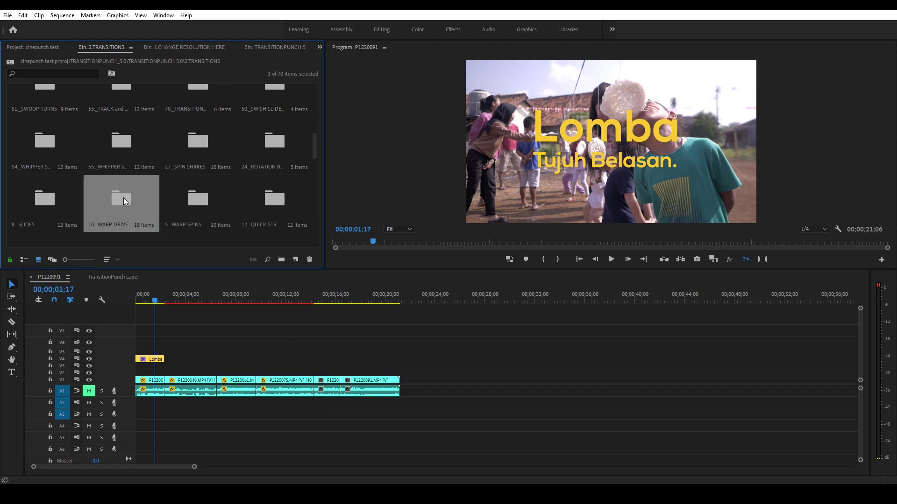
{"action": "scroll", "coordinate": [159, 199], "scroll_direction": "down", "scroll_amount": 1}
{"action": "left_click", "coordinate": [139, 206]}
{"action": "left_click", "coordinate": [115, 150]}
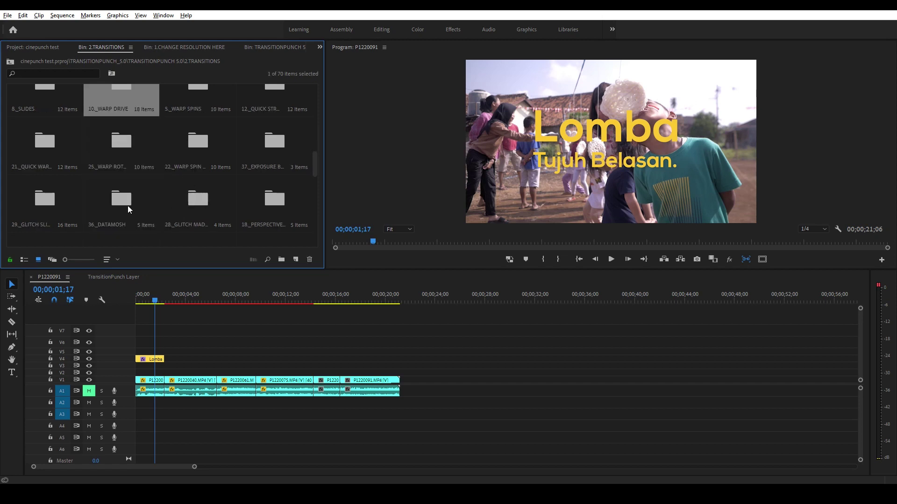
- Add the first transition from the 21._QUICK WARP STRETCH bin to the timeline above the start of the P1220040.MP4 clip
{"action": "left_click", "coordinate": [63, 189]}
{"action": "double_click", "coordinate": [47, 190]}
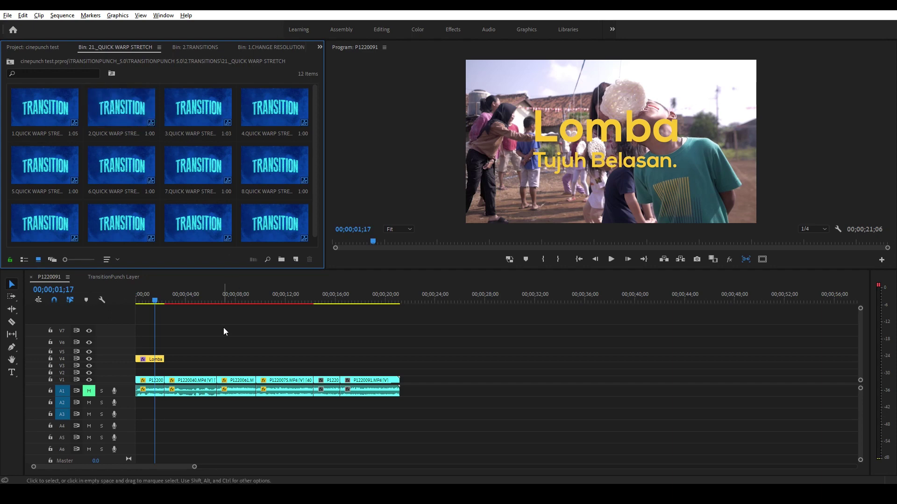
{"action": "left_click", "coordinate": [215, 357]}
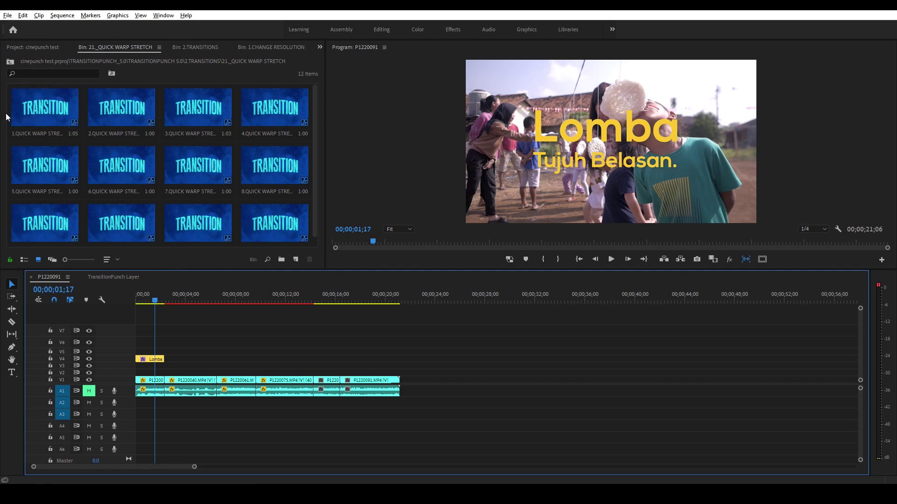
{"action": "left_click_drag", "start_coordinate": [29, 108], "coordinate": [182, 369]}
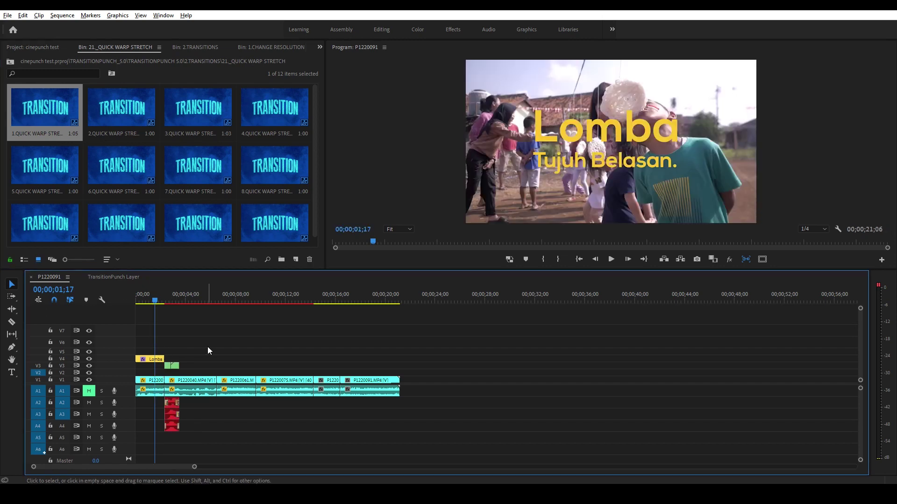
- Try placing a second copy of the first Quick Warp Stretch transition over the P1220040.MP4 clip with V1 source patching and targeting enabled
{"action": "left_click", "coordinate": [61, 379]}
{"action": "left_click", "coordinate": [38, 380]}
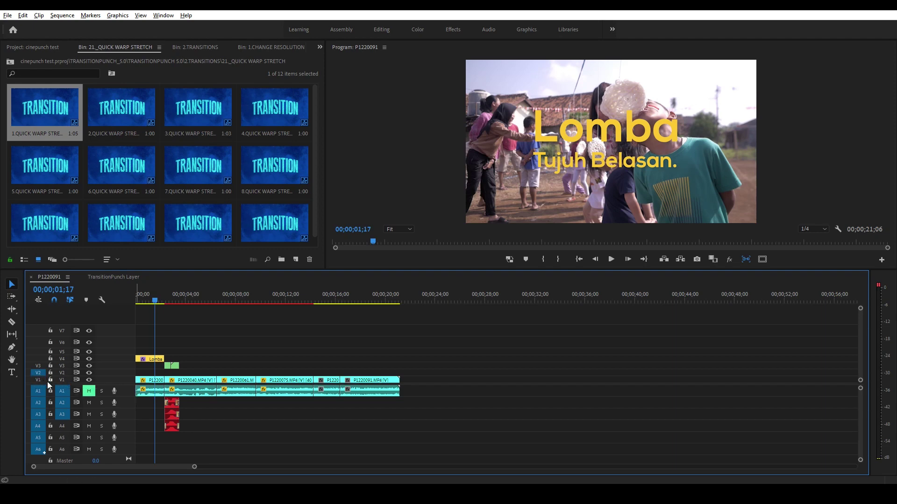
{"action": "left_click", "coordinate": [59, 379]}
{"action": "left_click", "coordinate": [38, 379]}
{"action": "left_click_drag", "start_coordinate": [45, 107], "coordinate": [201, 372]}
{"action": "left_click", "coordinate": [166, 302]}
{"action": "left_click_drag", "start_coordinate": [168, 304], "coordinate": [192, 296]}
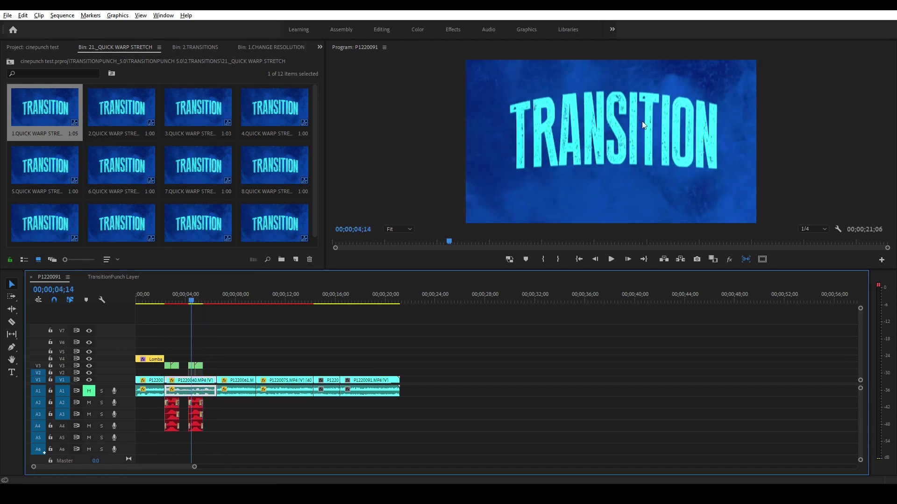
- Remove the second transition copy from the timeline and turn off V1 targeting and source patching
{"action": "key", "text": "Delete"}
{"action": "left_click", "coordinate": [62, 380]}
{"action": "left_click", "coordinate": [40, 380]}
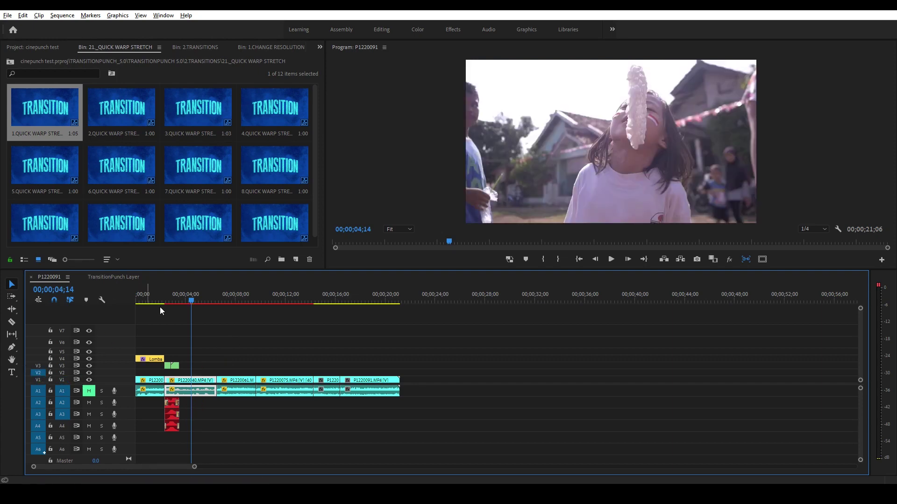
- Move all the transition's video and audio pieces so its midpoint aligns with the cut between P1220038.MP4 and P1220040.MP4
{"action": "left_click", "coordinate": [165, 296]}
{"action": "double_click", "coordinate": [128, 341]}
{"action": "double_click", "coordinate": [68, 343]}
{"action": "key", "text": "equal"}
{"action": "key", "text": "equal"}
{"action": "left_click", "coordinate": [180, 301]}
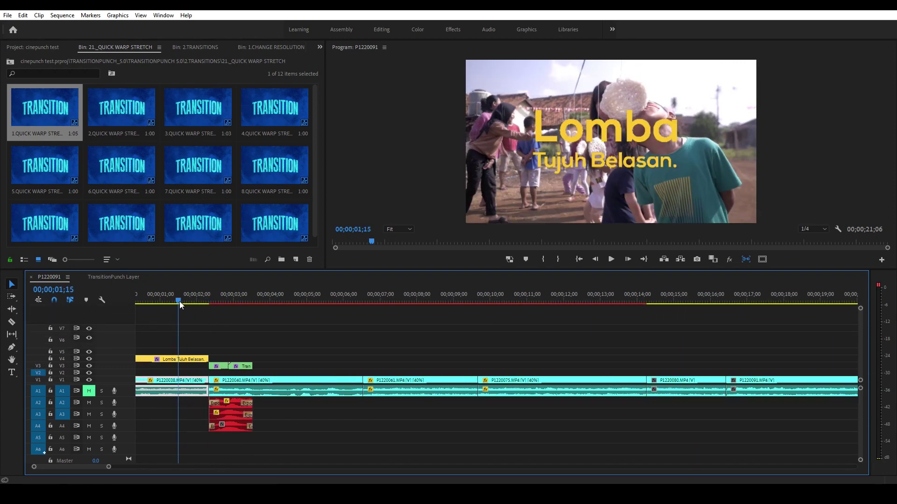
{"action": "left_click_drag", "start_coordinate": [292, 361], "coordinate": [211, 372]}
{"action": "left_click_drag", "start_coordinate": [269, 438], "coordinate": [217, 403]}
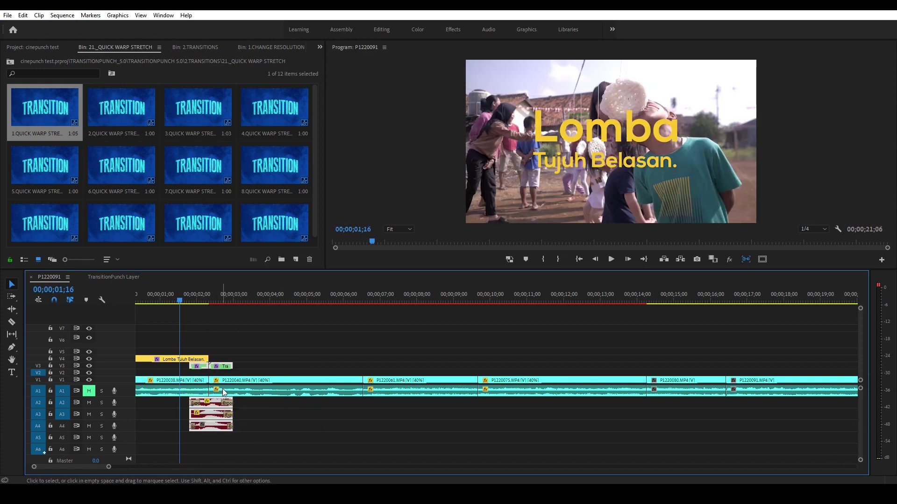
{"action": "left_click", "coordinate": [251, 333]}
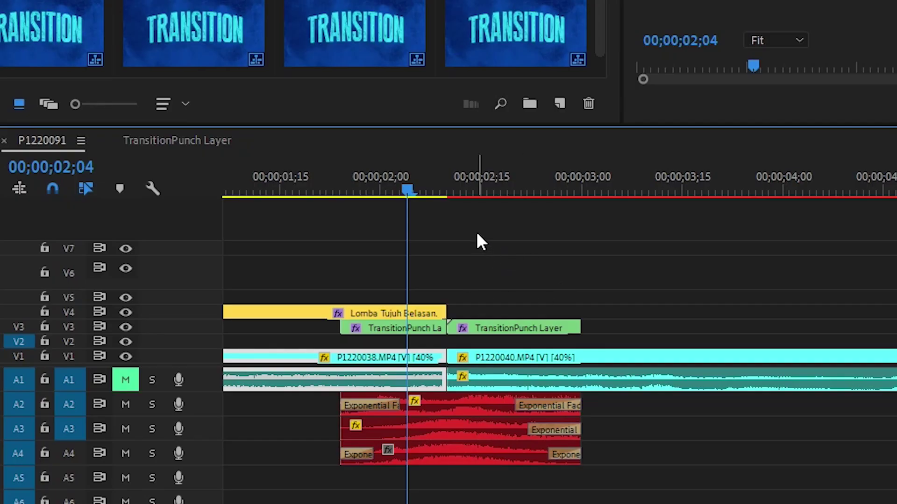
- Scrub and play back the timeline across the cut between P1220038.MP4 and P1220040.MP4 to preview the transition
{"action": "left_click_drag", "start_coordinate": [406, 189], "coordinate": [464, 200]}
{"action": "left_click_drag", "start_coordinate": [464, 198], "coordinate": [496, 198]}
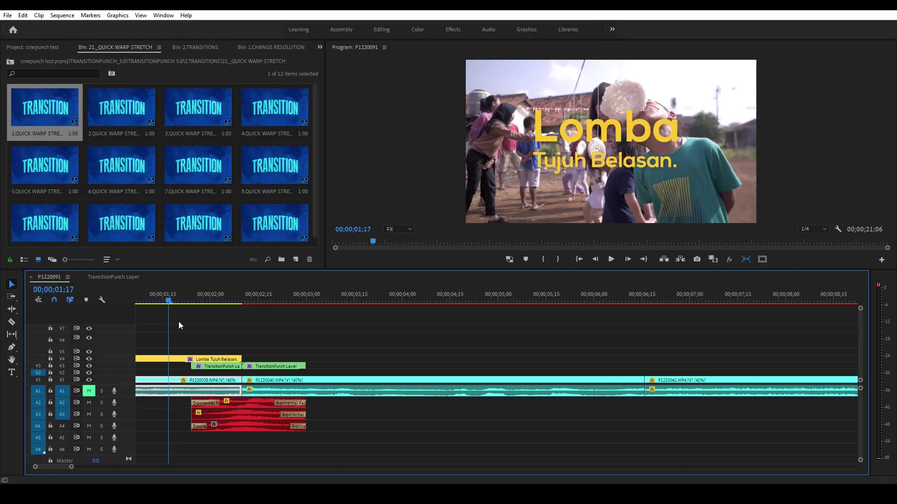
{"action": "scroll", "coordinate": [179, 322], "scroll_direction": "down", "scroll_amount": 4}
{"action": "left_click_drag", "start_coordinate": [190, 300], "coordinate": [135, 301]}
{"action": "key", "text": "space"}
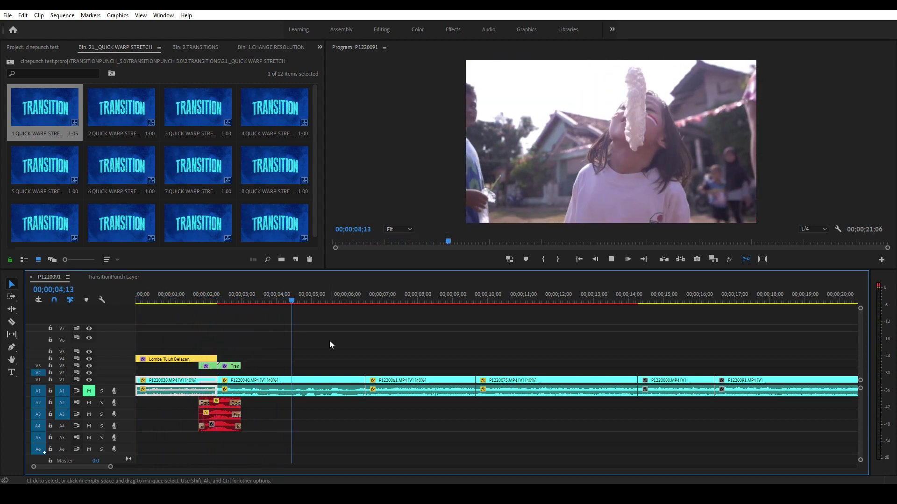
{"action": "left_click", "coordinate": [184, 296]}
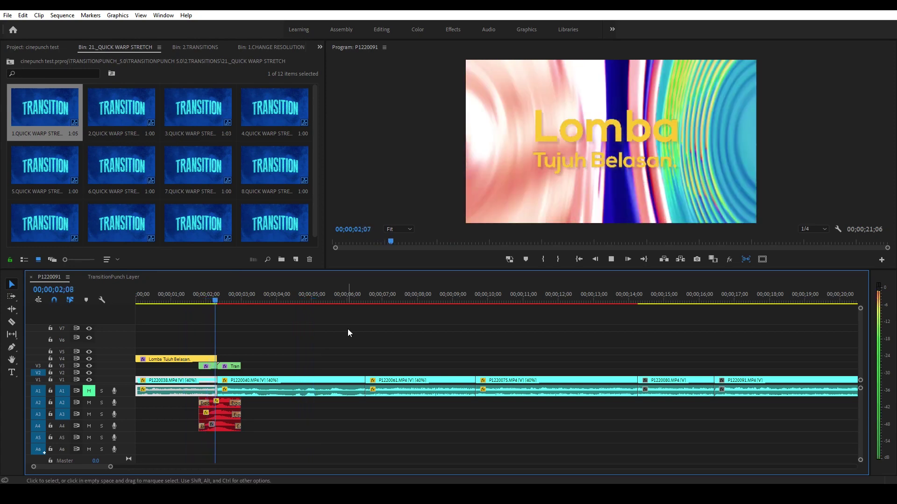
{"action": "key", "text": "minus"}
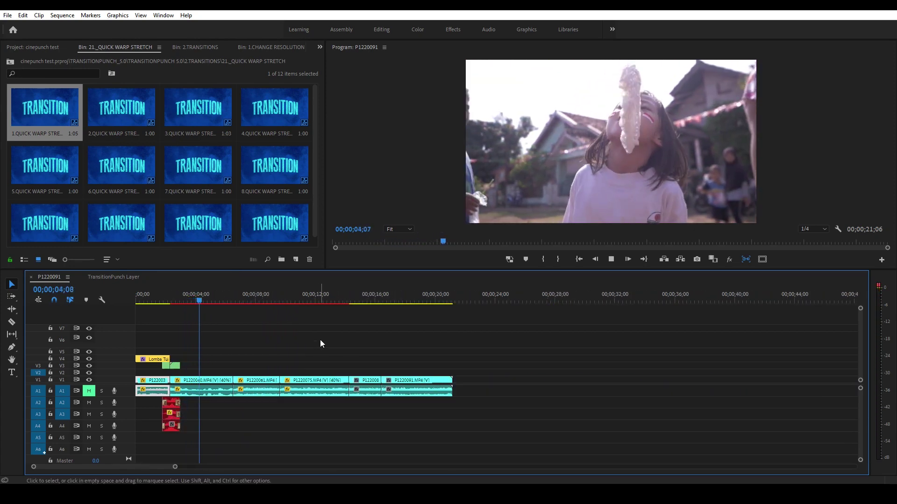
{"action": "key", "text": "space"}
{"action": "left_click_drag", "start_coordinate": [229, 298], "coordinate": [149, 300]}
{"action": "left_click", "coordinate": [259, 342]}
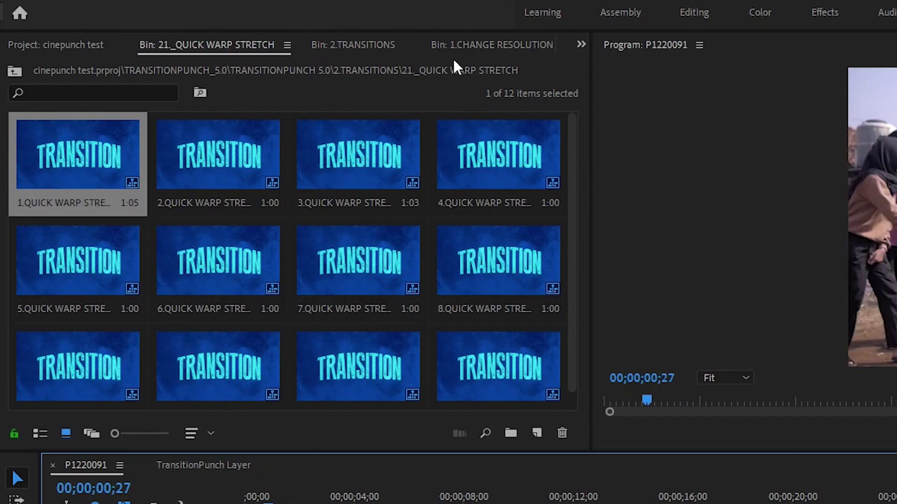
- Return to the TRANSITIONPUNCH 5.0 bin and open its 3.MOTIONPUNCH text and animation presets bin
{"action": "left_click", "coordinate": [579, 44]}
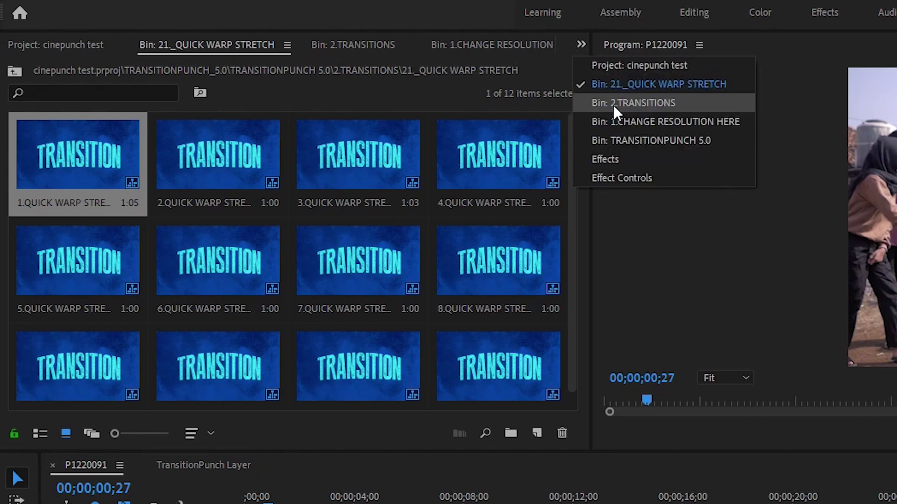
{"action": "left_click", "coordinate": [645, 142]}
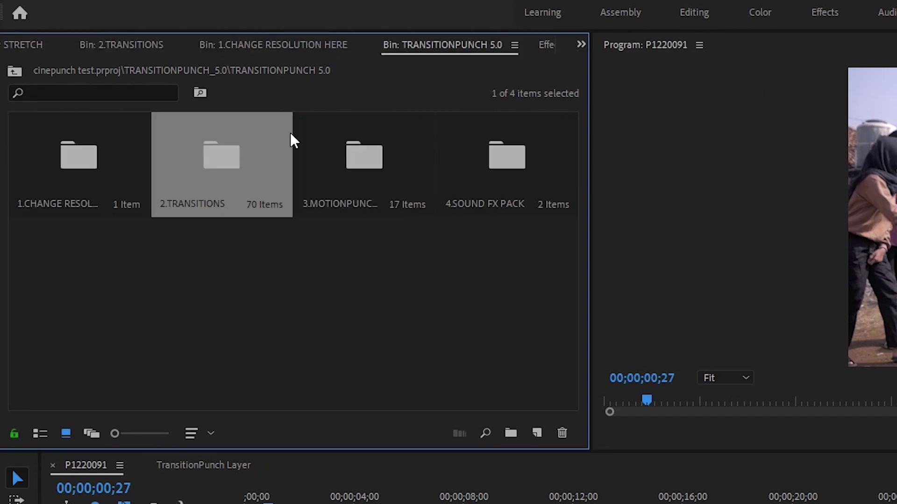
{"action": "left_click", "coordinate": [504, 158]}
{"action": "left_click", "coordinate": [377, 171]}
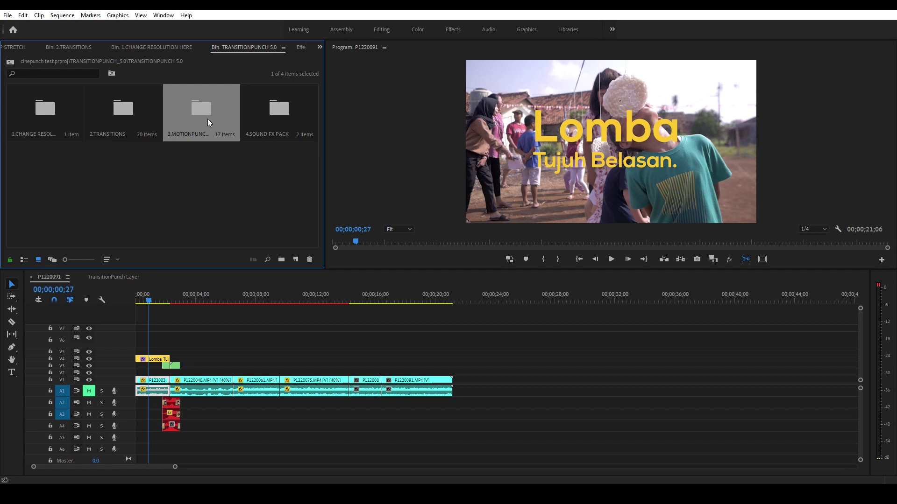
{"action": "double_click", "coordinate": [208, 122]}
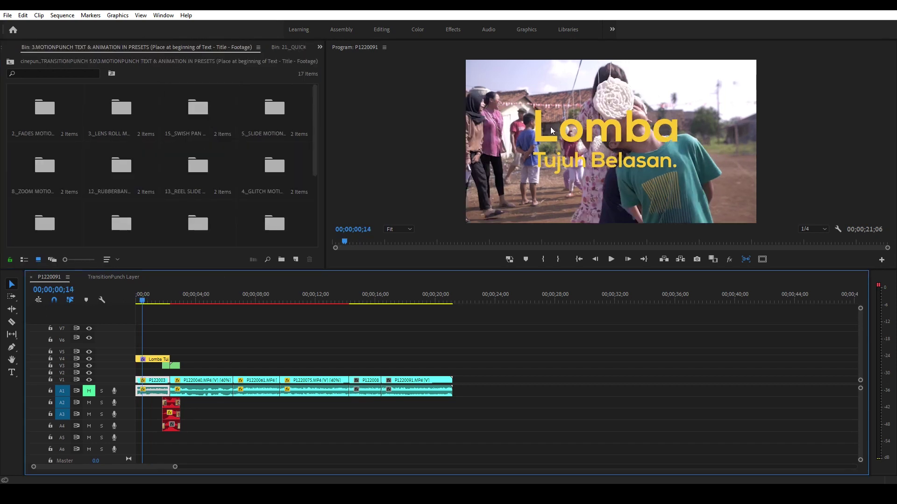
- Look through the MotionPunch preset folders to see which motion styles are available
{"action": "scroll", "coordinate": [194, 185], "scroll_direction": "down", "scroll_amount": 3}
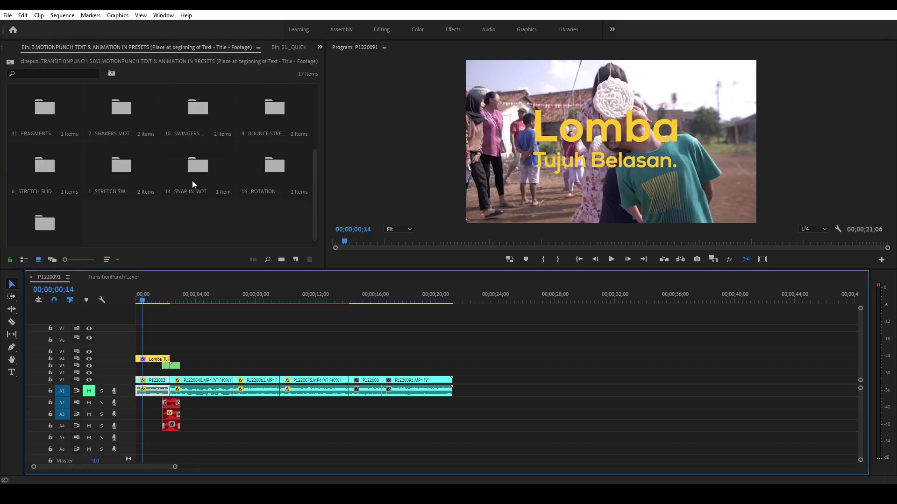
{"action": "scroll", "coordinate": [194, 185], "scroll_direction": "up", "scroll_amount": 2}
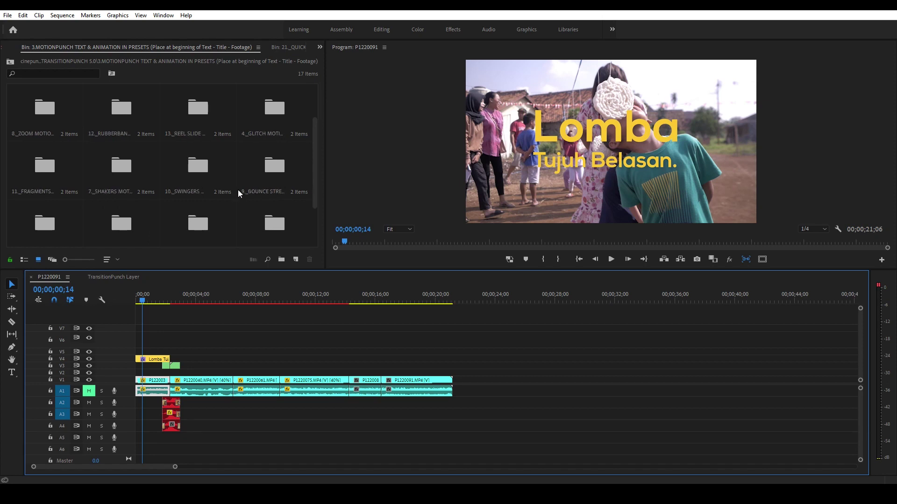
{"action": "scroll", "coordinate": [238, 193], "scroll_direction": "down", "scroll_amount": 1}
{"action": "left_click", "coordinate": [289, 166]}
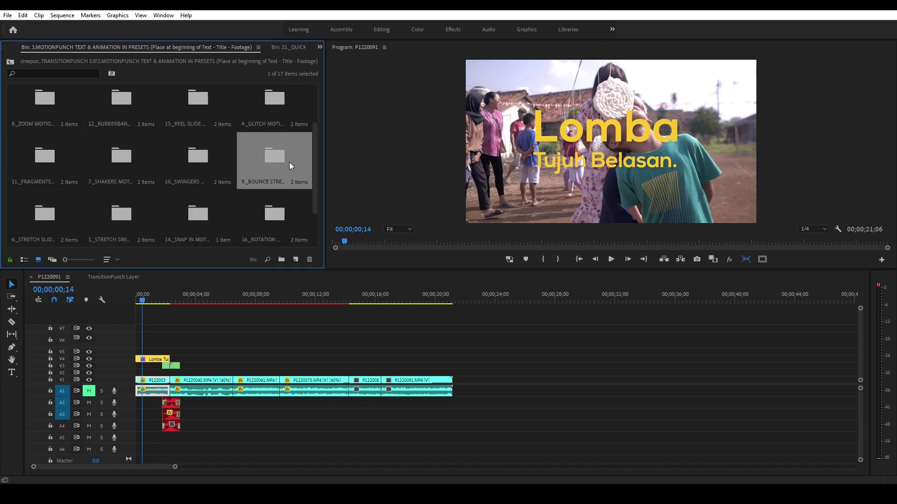
{"action": "left_click", "coordinate": [193, 163]}
{"action": "scroll", "coordinate": [186, 165], "scroll_direction": "down", "scroll_amount": 2}
{"action": "left_click", "coordinate": [126, 161]}
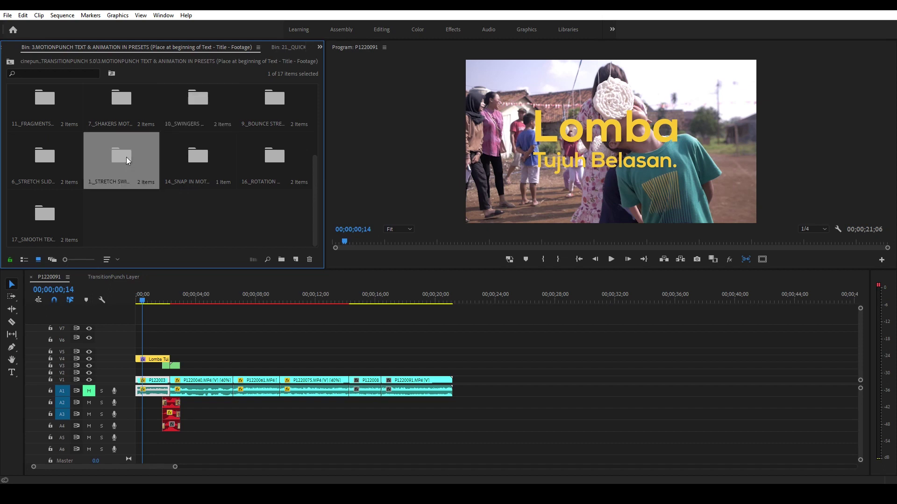
{"action": "left_click", "coordinate": [222, 174]}
{"action": "scroll", "coordinate": [243, 187], "scroll_direction": "up", "scroll_amount": 2}
{"action": "scroll", "coordinate": [272, 194], "scroll_direction": "up", "scroll_amount": 1}
{"action": "left_click", "coordinate": [272, 194]}
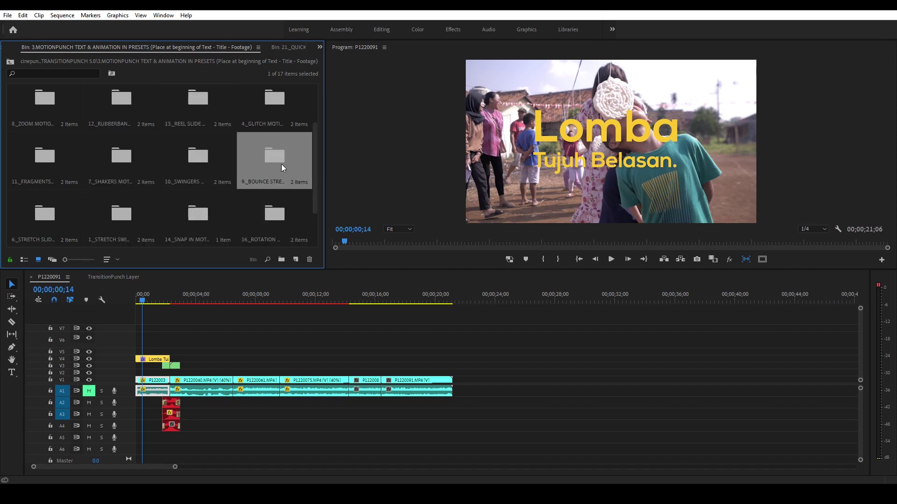
{"action": "left_click", "coordinate": [133, 118]}
{"action": "scroll", "coordinate": [154, 140], "scroll_direction": "down", "scroll_amount": 3}
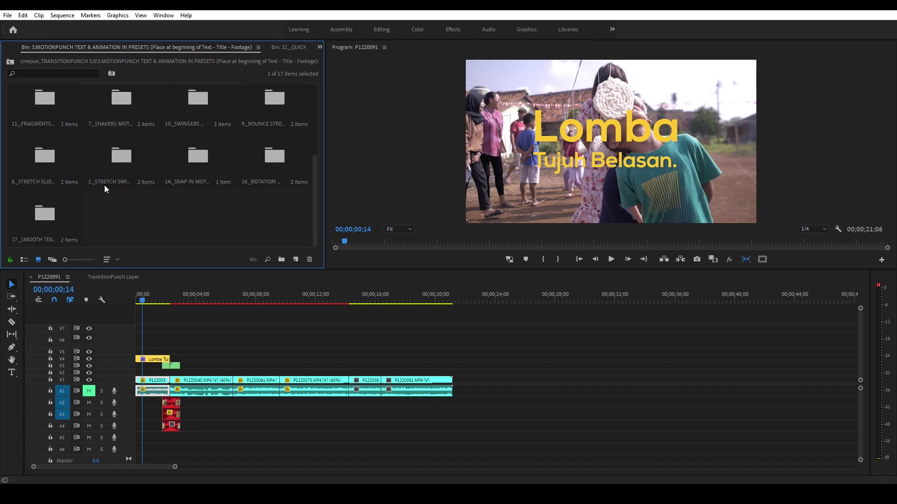
- Open the MOTION IN folder of the 17._SMOOTH TEXT STYLE MOTION PRESETS bin
{"action": "left_click", "coordinate": [82, 198]}
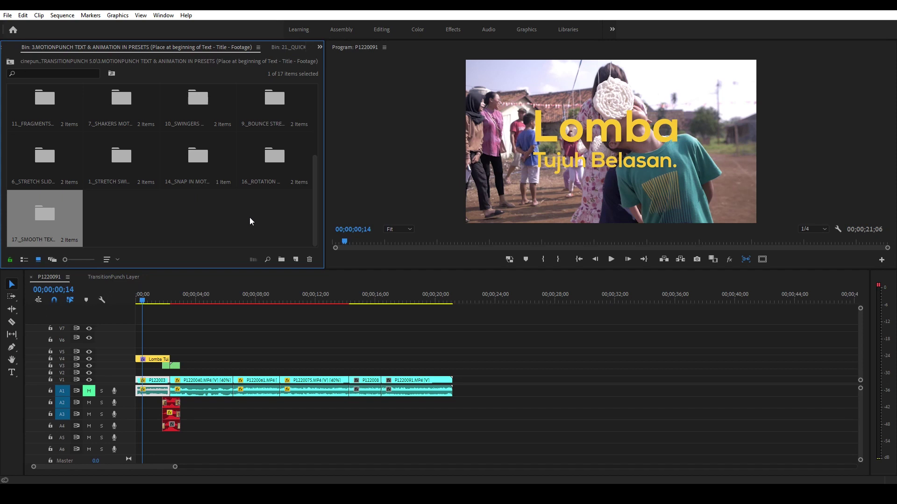
{"action": "left_click", "coordinate": [44, 211]}
{"action": "double_click", "coordinate": [41, 215]}
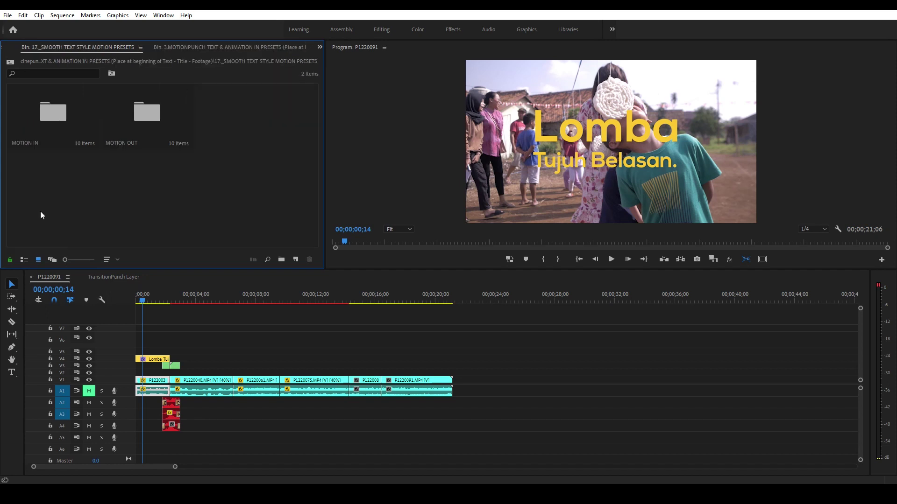
{"action": "double_click", "coordinate": [53, 112]}
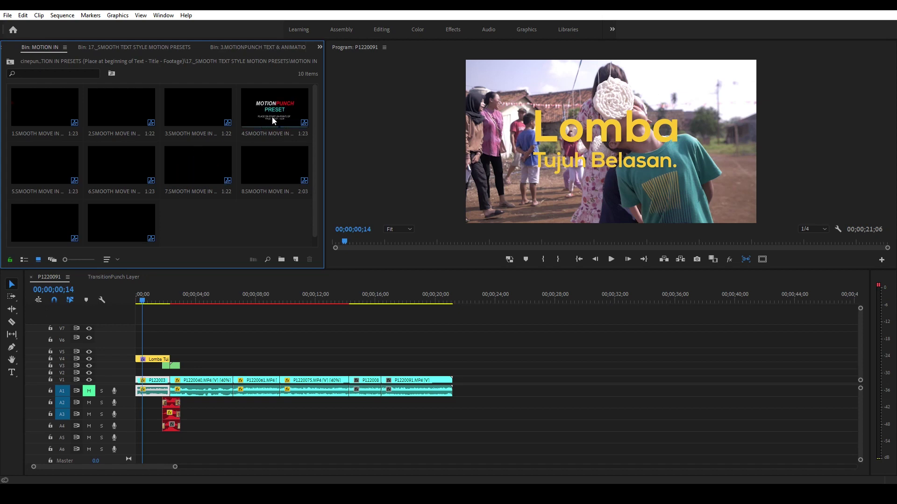
- Place the 4.SMOOTH MOVE IN preset over P1220040.MP4, move the Lomba Tujuh Belasan title directly beneath it, and preview the animation
{"action": "left_click_drag", "start_coordinate": [265, 102], "coordinate": [209, 357]}
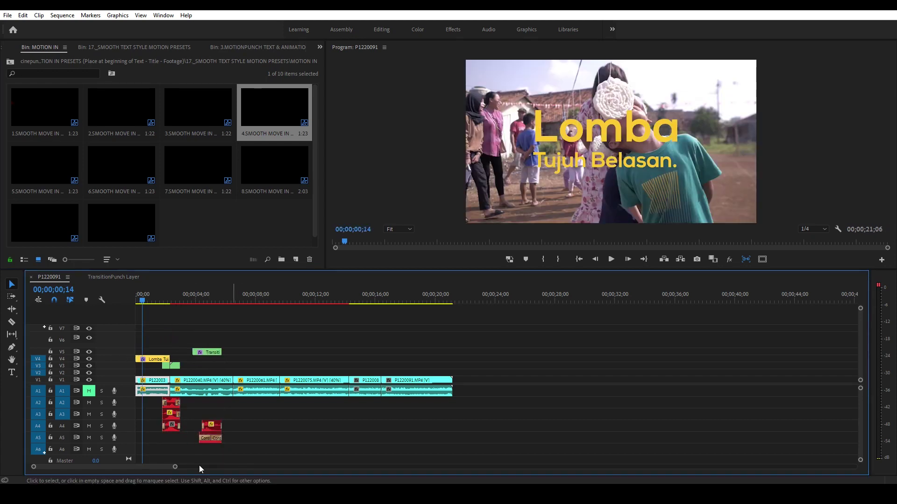
{"action": "left_click_drag", "start_coordinate": [174, 466], "coordinate": [86, 467]}
{"action": "left_click_drag", "start_coordinate": [144, 363], "coordinate": [376, 363]}
{"action": "left_click_drag", "start_coordinate": [361, 303], "coordinate": [434, 313]}
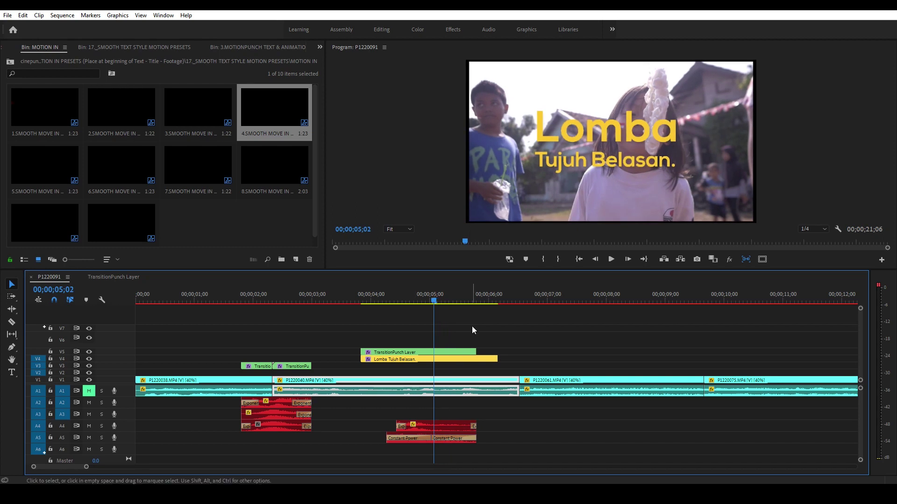
- Nest the Lomba Tujuh Belasan title with the preset's TransitionPunch layer and sound-effect clips selected, keeping the default sequence name
{"action": "left_click_drag", "start_coordinate": [539, 333], "coordinate": [392, 366]}
{"action": "left_click_drag", "start_coordinate": [500, 356], "coordinate": [513, 362]}
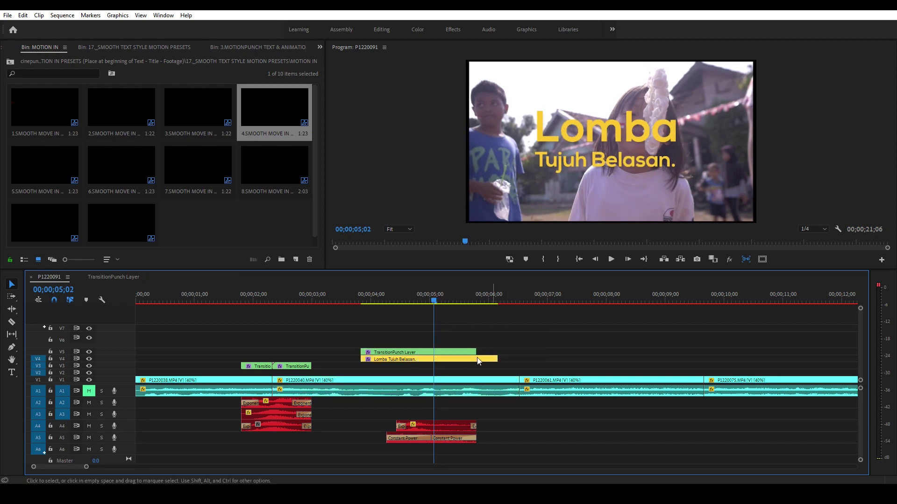
{"action": "left_click", "coordinate": [407, 353]}
{"action": "left_click_drag", "start_coordinate": [512, 337], "coordinate": [428, 367]}
{"action": "left_click_drag", "start_coordinate": [503, 451], "coordinate": [403, 425]}
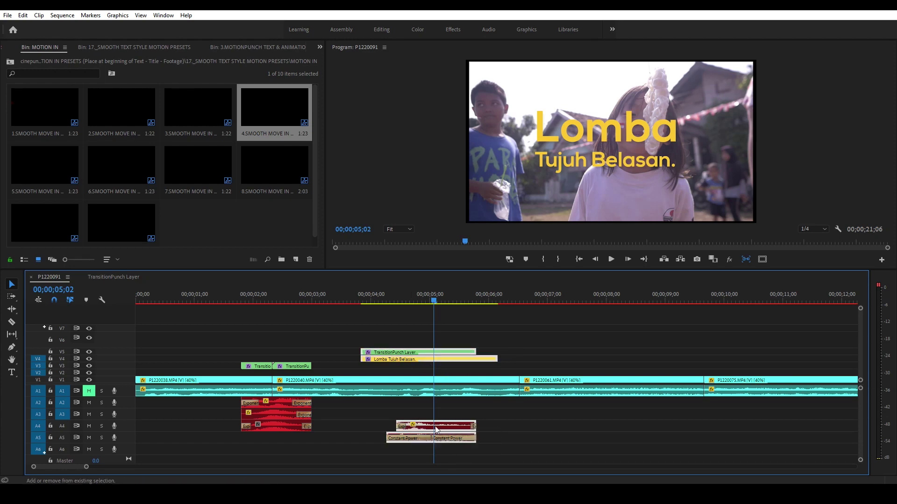
{"action": "right_click", "coordinate": [444, 427]}
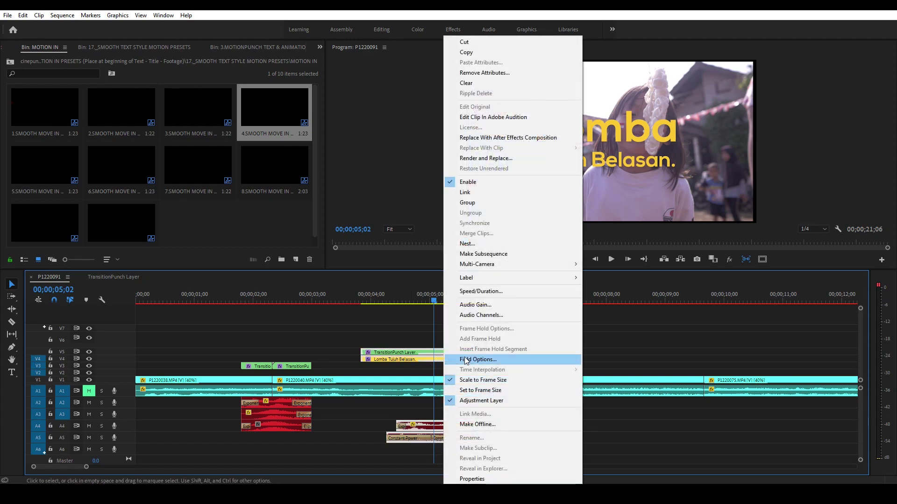
{"action": "left_click", "coordinate": [469, 243]}
{"action": "left_click", "coordinate": [435, 258]}
- Move the nested title to the start of V4 together with its sound-effect clips, keeping the audio clear of the existing transition sounds
{"action": "scroll", "coordinate": [396, 337], "scroll_direction": "down", "scroll_amount": 2}
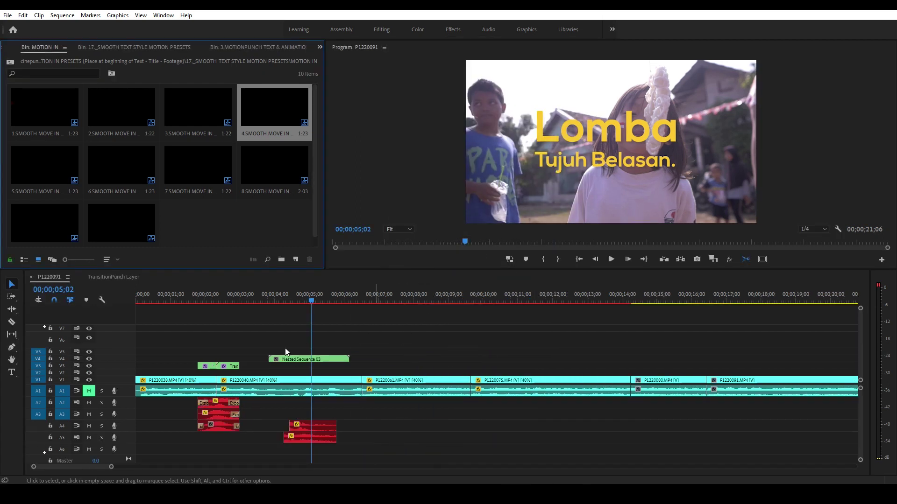
{"action": "left_click_drag", "start_coordinate": [304, 359], "coordinate": [293, 361]}
{"action": "key", "text": "ctrl+z"}
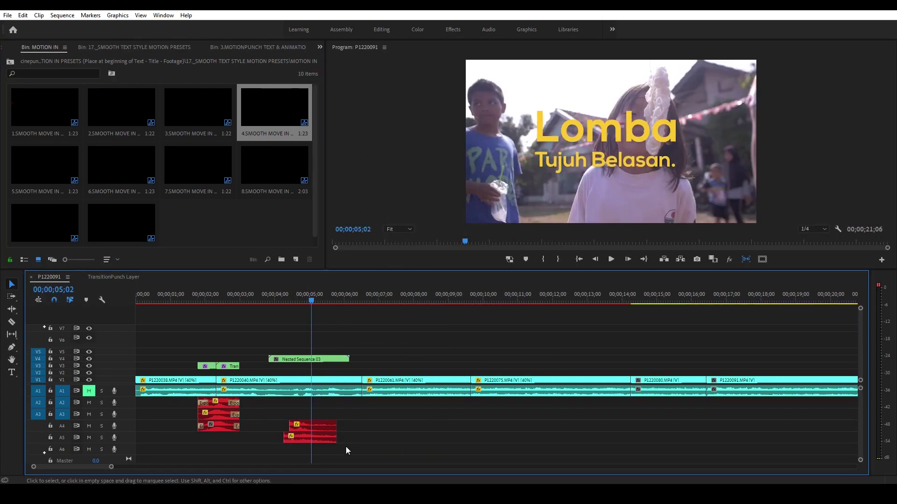
{"action": "left_click_drag", "start_coordinate": [347, 449], "coordinate": [296, 423]}
{"action": "left_click", "coordinate": [328, 359], "text": "shift"}
{"action": "left_click_drag", "start_coordinate": [328, 359], "coordinate": [306, 354]}
{"action": "left_click_drag", "start_coordinate": [307, 426], "coordinate": [301, 447]}
{"action": "left_click", "coordinate": [300, 354]}
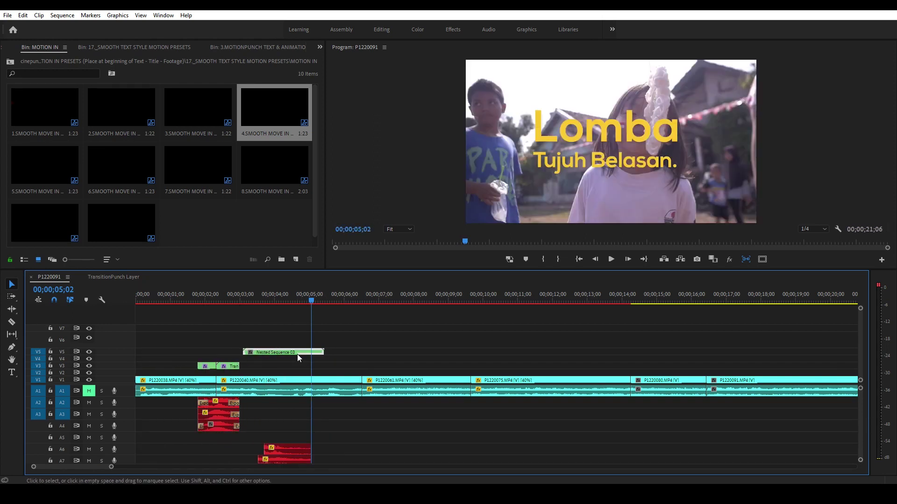
{"action": "left_click", "coordinate": [285, 460], "text": "shift"}
{"action": "left_click_drag", "start_coordinate": [284, 354], "coordinate": [177, 361]}
{"action": "left_click_drag", "start_coordinate": [184, 444], "coordinate": [184, 432]}
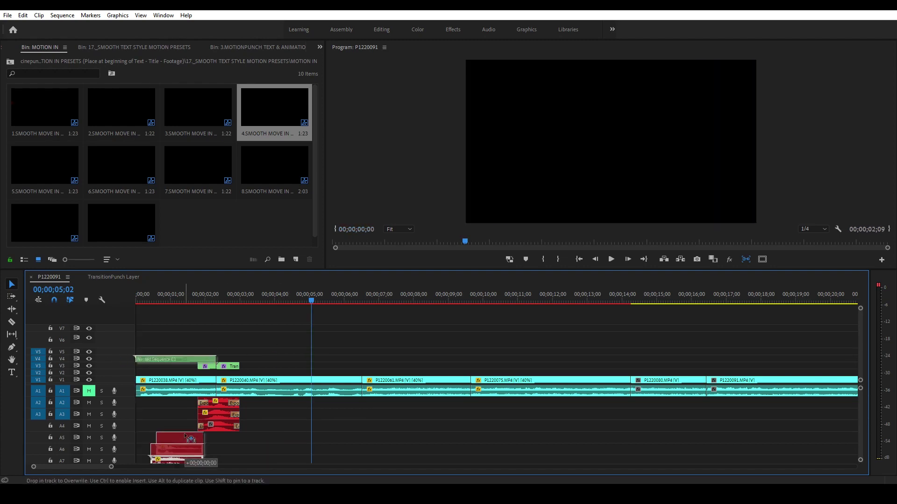
- Play back the timeline from its start to preview the nested title animation
{"action": "key", "text": "Home"}
{"action": "key", "text": "space"}
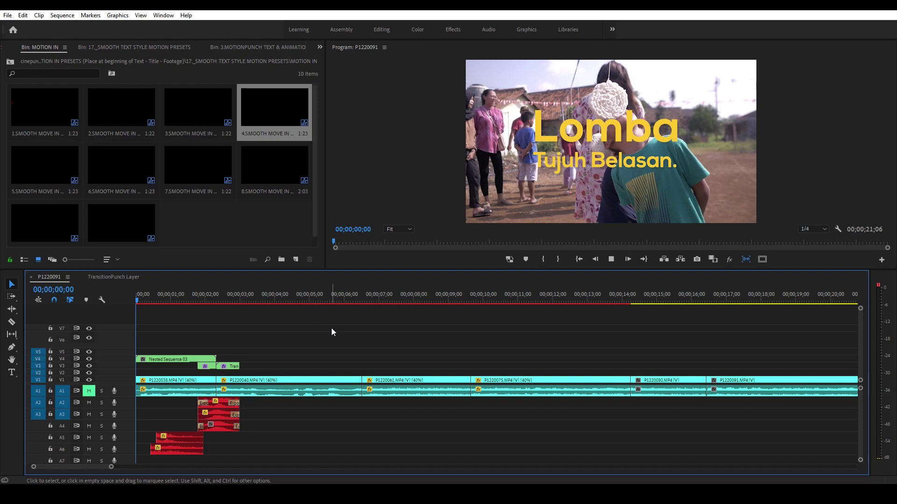
{"action": "left_click_drag", "start_coordinate": [186, 301], "coordinate": [141, 308]}
{"action": "key", "text": "space"}
- Cut the nested title sequence shortly after its start and delete the short leading piece
{"action": "left_click", "coordinate": [150, 359]}
{"action": "key", "text": "ctrl+k"}
{"action": "left_click", "coordinate": [149, 307]}
{"action": "left_click", "coordinate": [138, 359]}
{"action": "key", "text": "Delete"}
- Play back the opening with the trimmed title and first transition, and park the playhead at 00;00;06;16
{"action": "left_click", "coordinate": [187, 381]}
{"action": "key", "text": "space"}
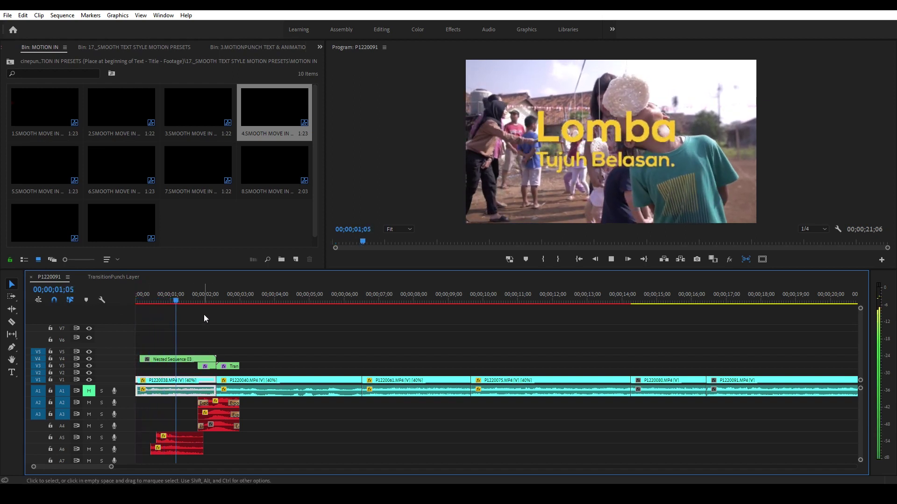
{"action": "left_click", "coordinate": [143, 301]}
{"action": "key", "text": "space"}
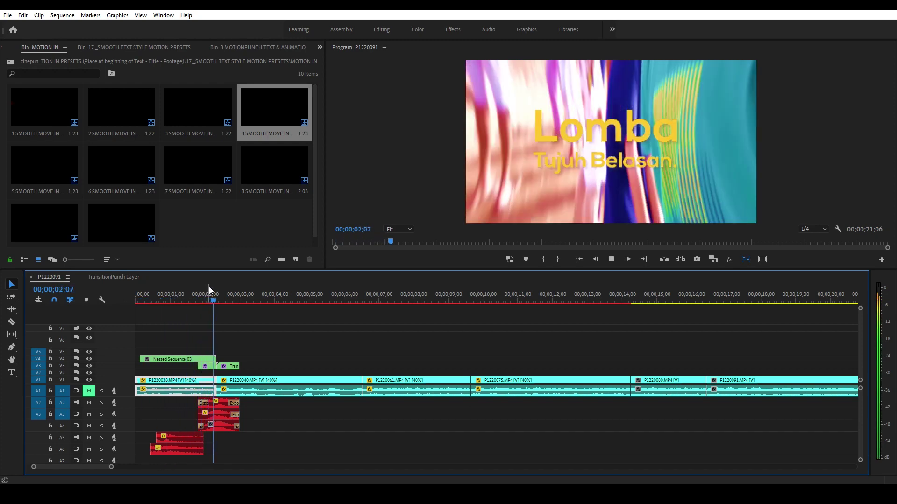
{"action": "key", "text": "minus"}
{"action": "key", "text": "minus"}
{"action": "key", "text": "minus"}
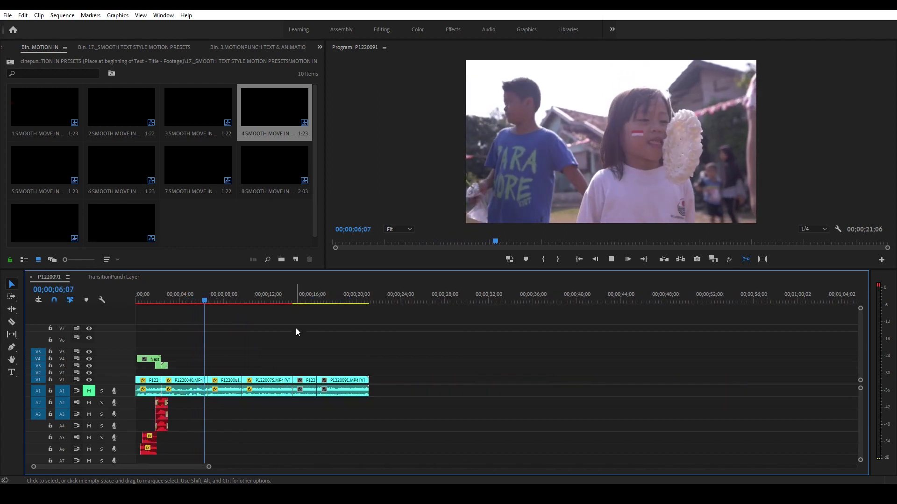
{"action": "key", "text": "space"}
{"action": "left_click", "coordinate": [209, 294]}
{"action": "left_click", "coordinate": [279, 339]}
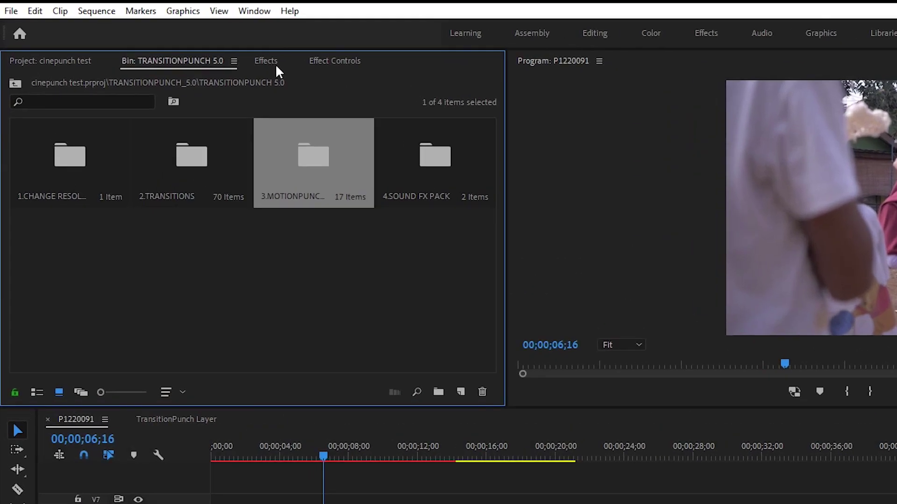
- Expand the LUTMASTER presets in the Effects library and examine its color look folders
{"action": "left_click", "coordinate": [271, 62]}
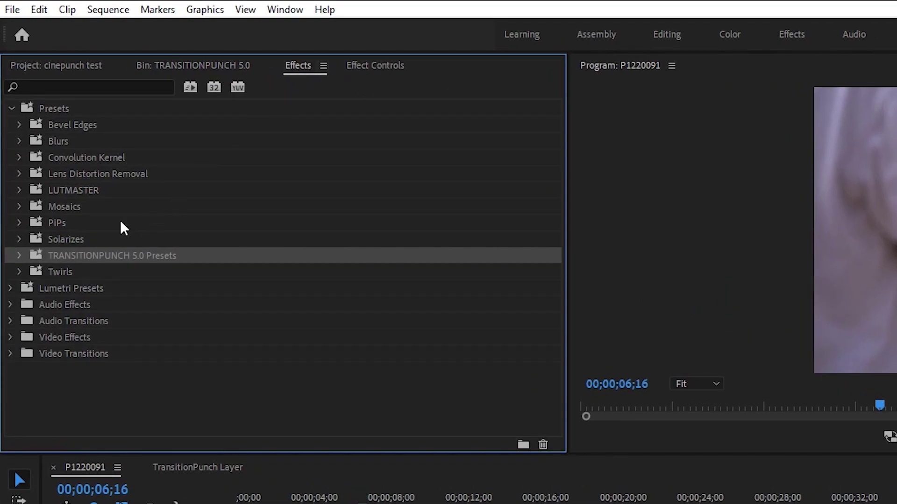
{"action": "left_click", "coordinate": [154, 193]}
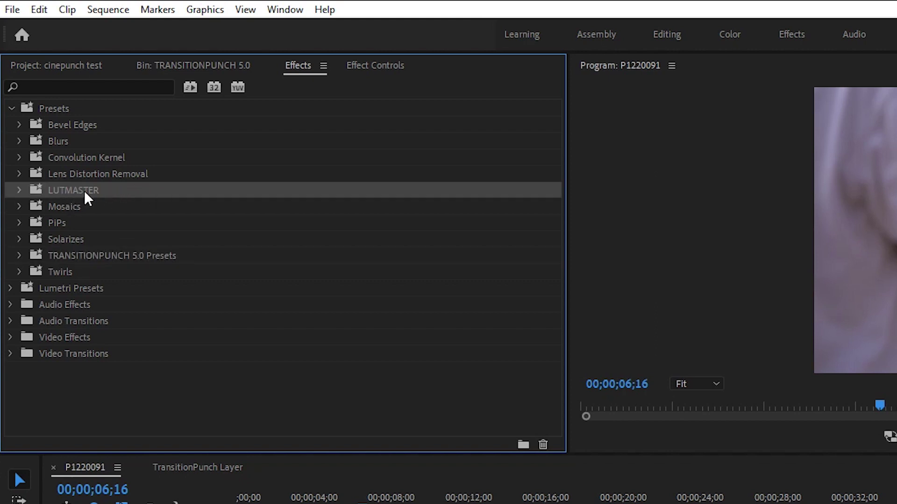
{"action": "left_click", "coordinate": [18, 190]}
{"action": "scroll", "coordinate": [266, 283], "scroll_direction": "down", "scroll_amount": 3}
{"action": "scroll", "coordinate": [263, 285], "scroll_direction": "up", "scroll_amount": 1}
{"action": "scroll", "coordinate": [264, 283], "scroll_direction": "up", "scroll_amount": 1}
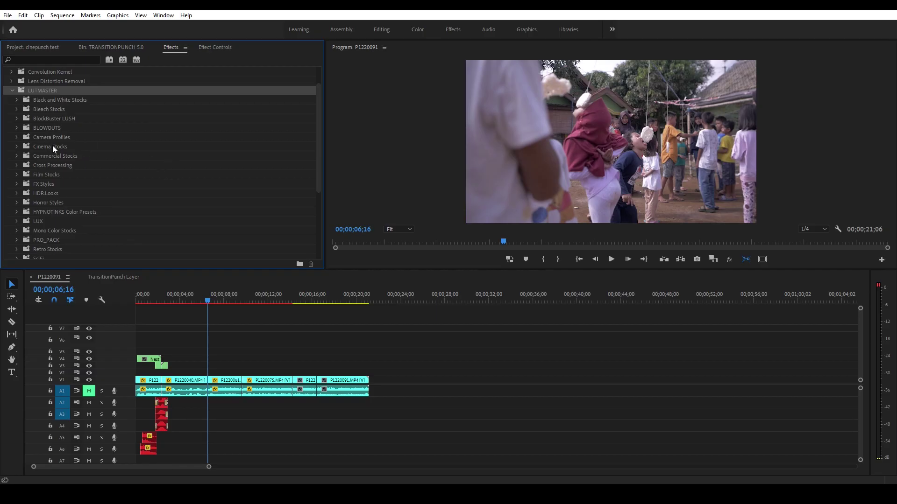
{"action": "left_click", "coordinate": [93, 240]}
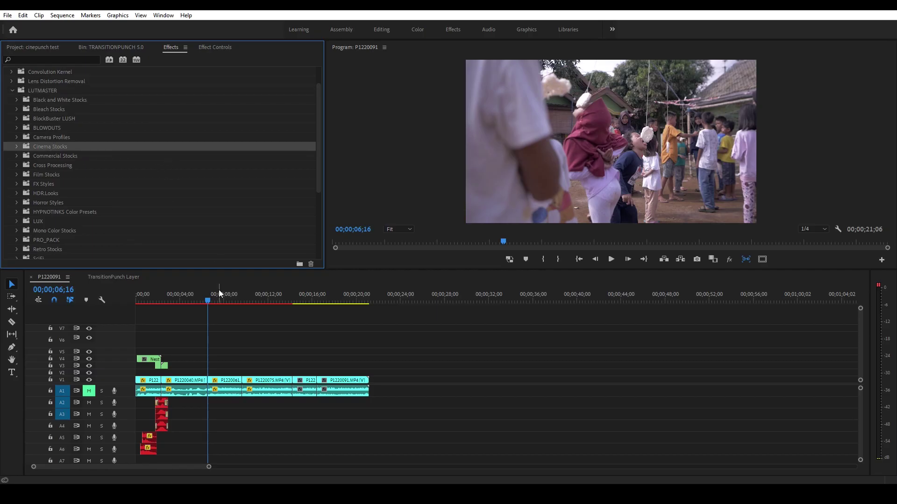
- Create an adjustment layer, place it on V7 from the sequence start, and extend it to the end of the last clip
{"action": "left_click", "coordinate": [39, 49]}
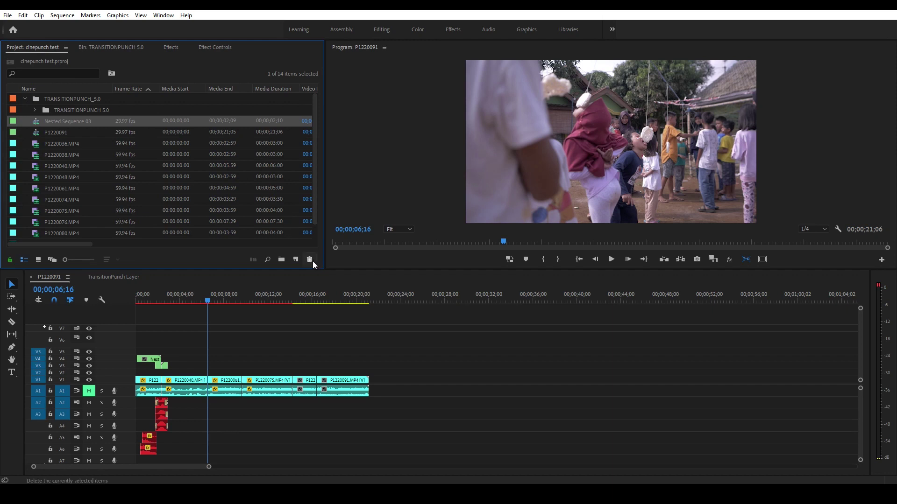
{"action": "left_click", "coordinate": [295, 260]}
{"action": "left_click", "coordinate": [338, 306]}
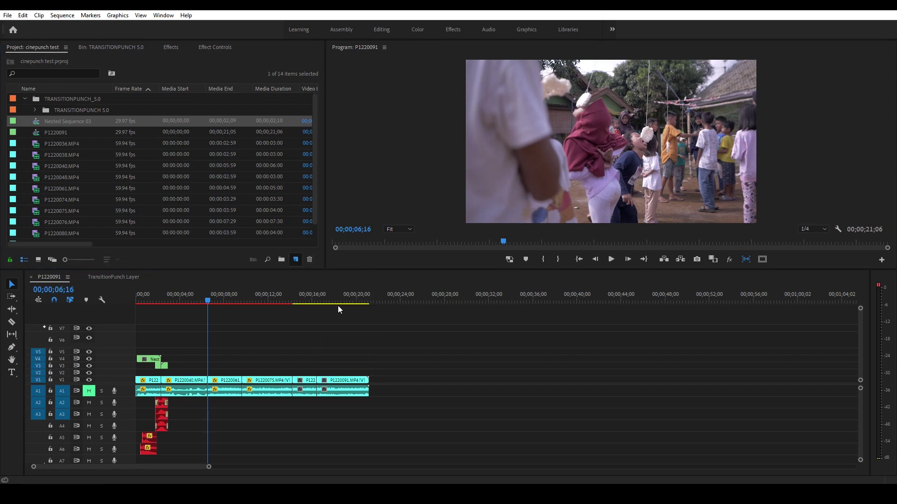
{"action": "left_click", "coordinate": [464, 279]}
{"action": "left_click_drag", "start_coordinate": [82, 100], "coordinate": [323, 333]}
{"action": "left_click_drag", "start_coordinate": [189, 330], "coordinate": [368, 332]}
- Apply the BB LUSH 11 preset from LUTMASTER's BlockBuster LUSH folder to the adjustment layer on V7
{"action": "left_click_drag", "start_coordinate": [194, 299], "coordinate": [220, 299]}
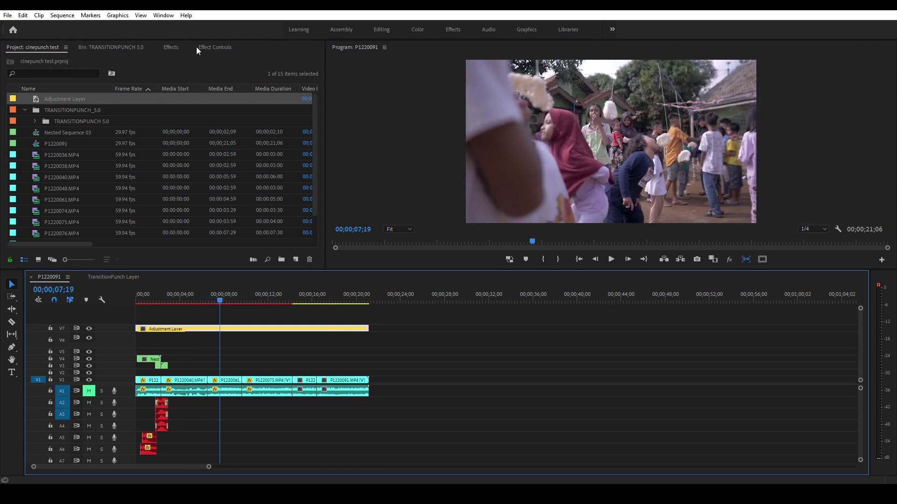
{"action": "left_click", "coordinate": [171, 48]}
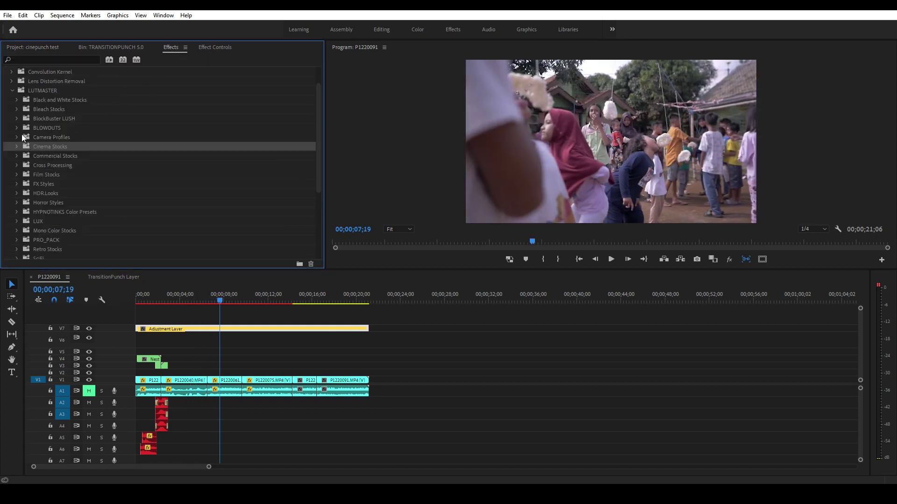
{"action": "left_click", "coordinate": [18, 146]}
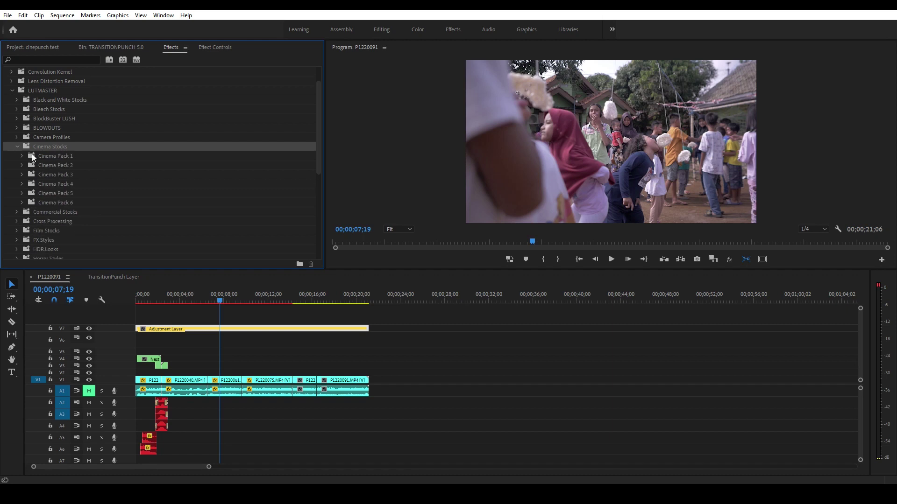
{"action": "left_click", "coordinate": [22, 156]}
{"action": "scroll", "coordinate": [92, 170], "scroll_direction": "down", "scroll_amount": 1}
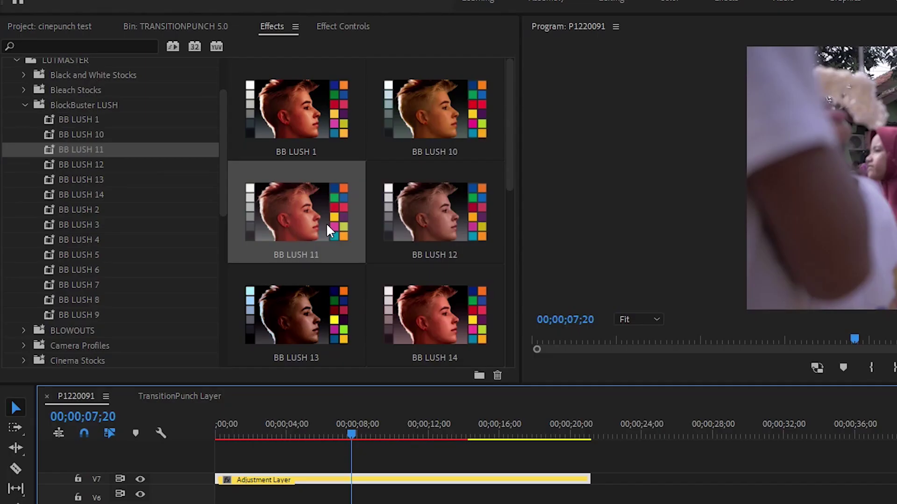
{"action": "left_click_drag", "start_coordinate": [205, 171], "coordinate": [221, 331]}
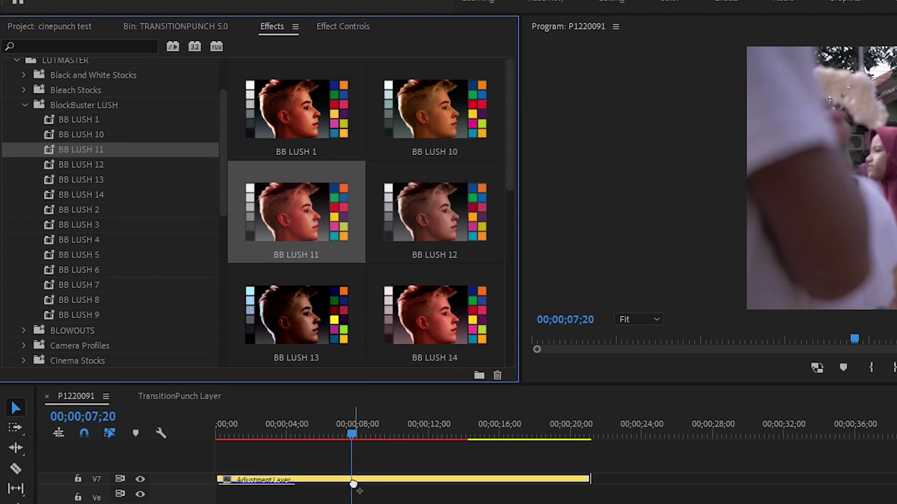
{"action": "left_click_drag", "start_coordinate": [354, 484], "coordinate": [353, 481]}
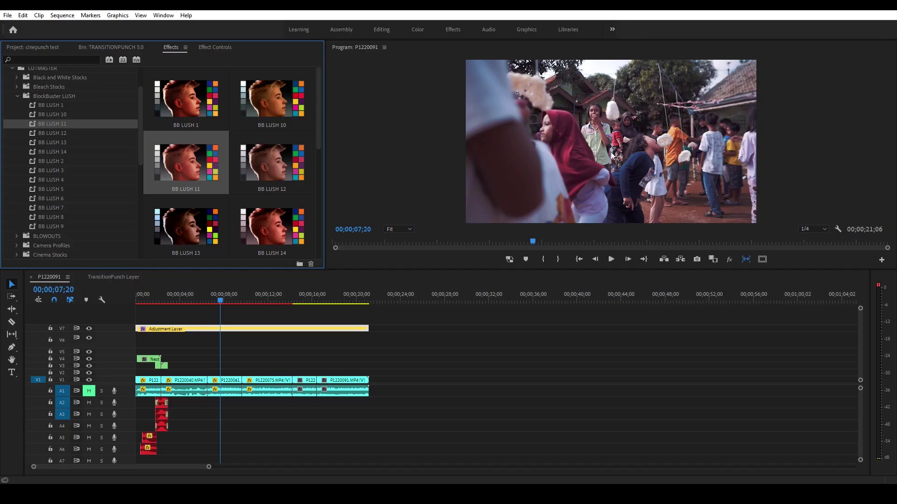
- Examine the Lumetri Color creative settings of the preset on the adjustment layer, and save the project
{"action": "left_click", "coordinate": [214, 48]}
{"action": "scroll", "coordinate": [248, 170], "scroll_direction": "down", "scroll_amount": 5}
{"action": "scroll", "coordinate": [248, 170], "scroll_direction": "down", "scroll_amount": 5}
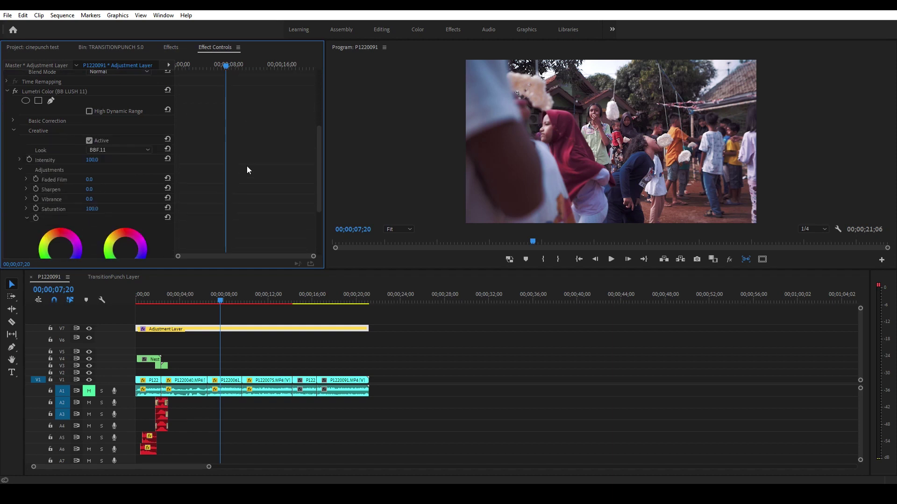
{"action": "scroll", "coordinate": [248, 170], "scroll_direction": "down", "scroll_amount": 2}
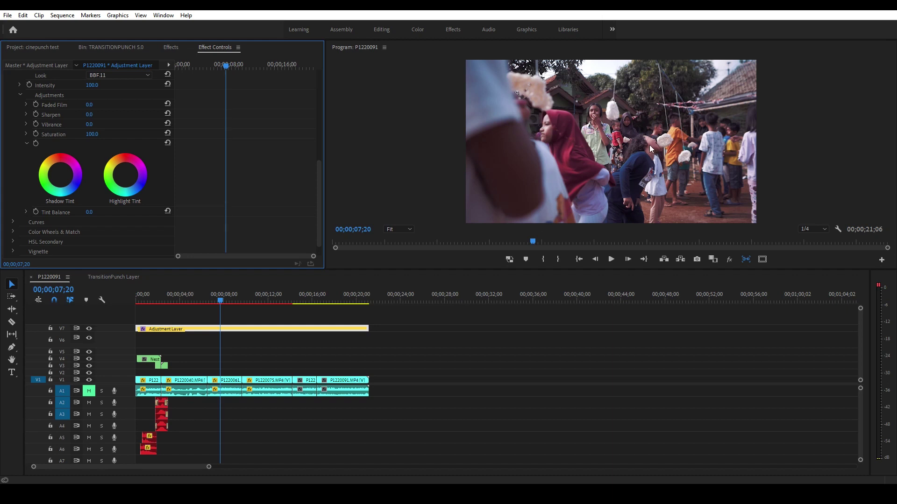
{"action": "key", "text": "ctrl+s"}
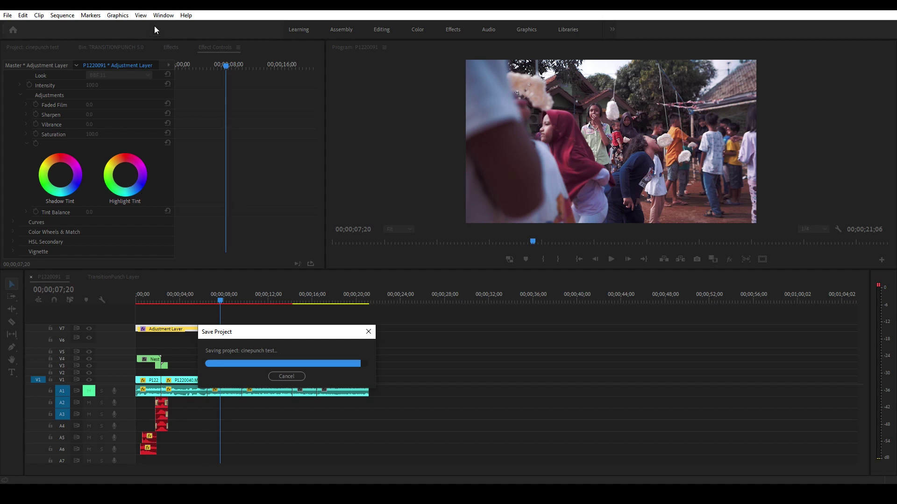
- Reduce the BBF.11 look's intensity to 77.4 in the Lumetri Color creative settings and check the frame at 00;00;05;14
{"action": "left_click", "coordinate": [164, 15]}
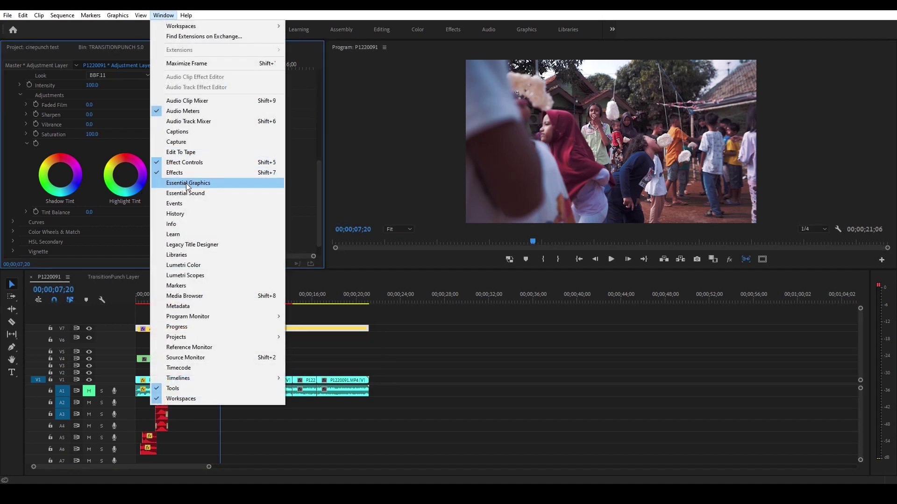
{"action": "left_click", "coordinate": [201, 266]}
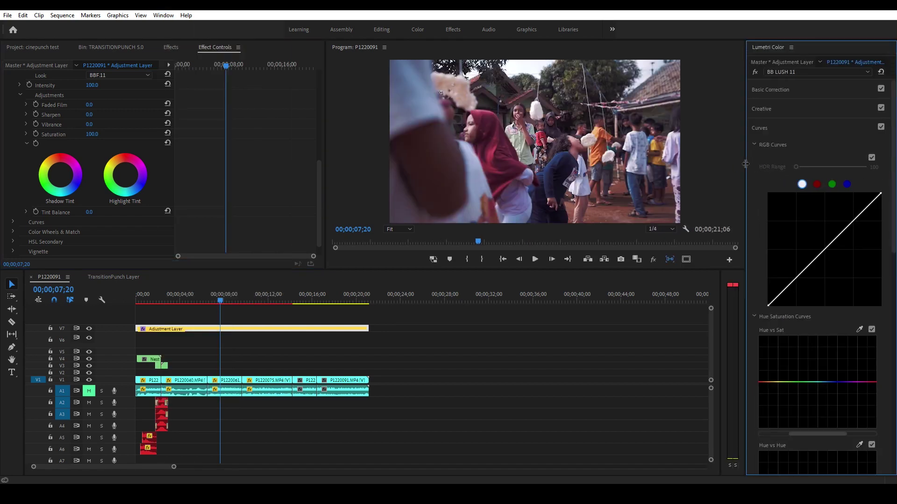
{"action": "left_click_drag", "start_coordinate": [745, 167], "coordinate": [685, 171]}
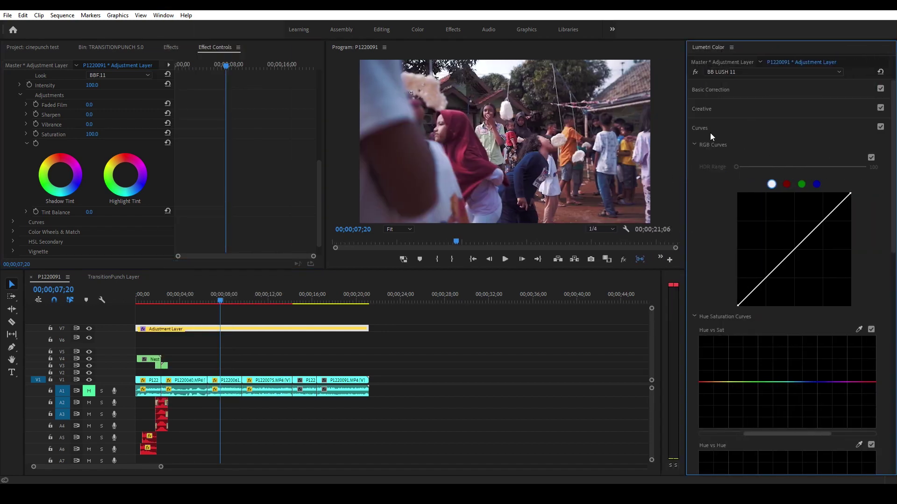
{"action": "left_click", "coordinate": [718, 109]}
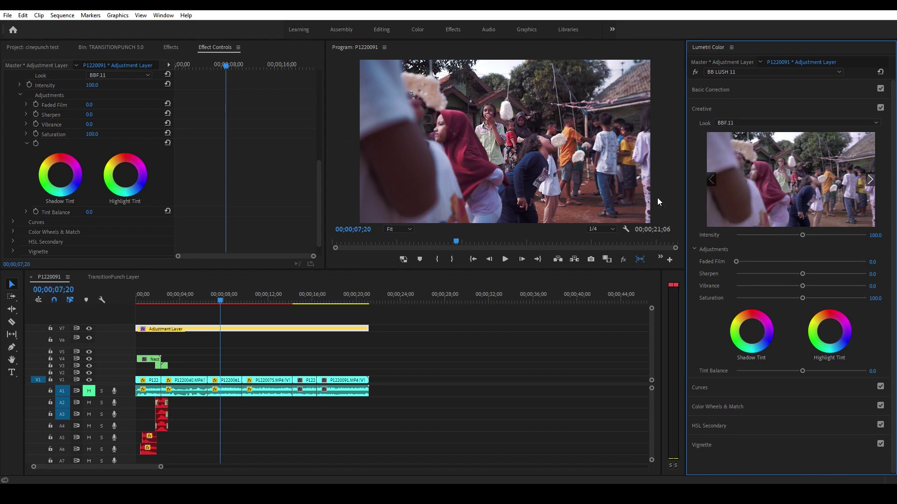
{"action": "left_click_drag", "start_coordinate": [798, 235], "coordinate": [794, 236]}
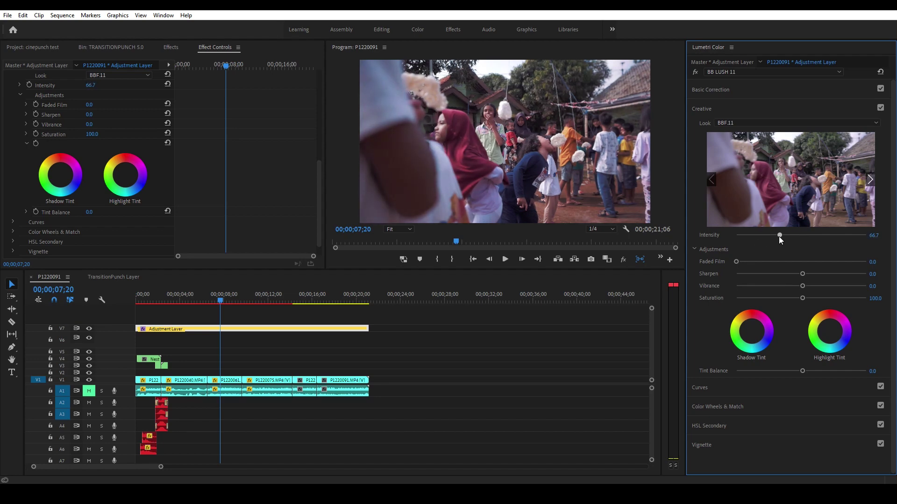
{"action": "left_click_drag", "start_coordinate": [787, 239], "coordinate": [786, 237]}
{"action": "left_click_drag", "start_coordinate": [230, 299], "coordinate": [196, 312]}
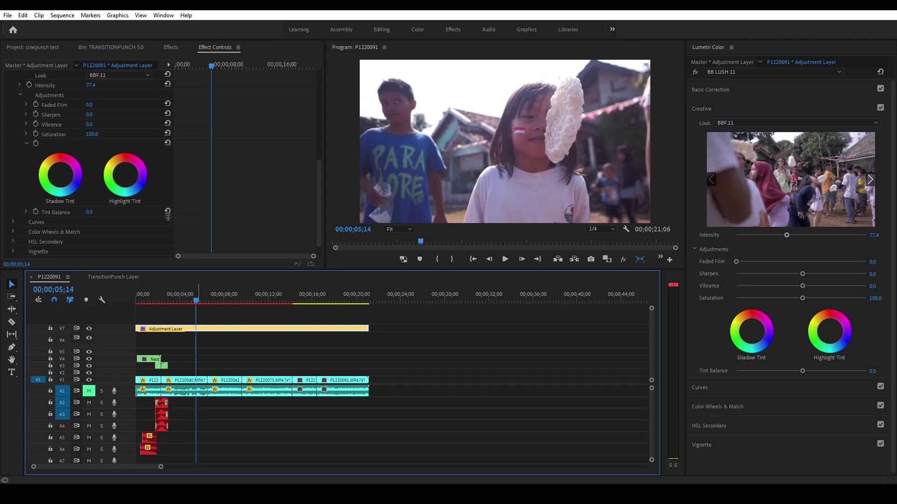
- Find the Crop video effect in the effects library and apply it to the adjustment layer on V7
{"action": "left_click", "coordinate": [171, 47]}
{"action": "left_click", "coordinate": [84, 60]}
{"action": "scroll", "coordinate": [39, 110], "scroll_direction": "up", "scroll_amount": 3}
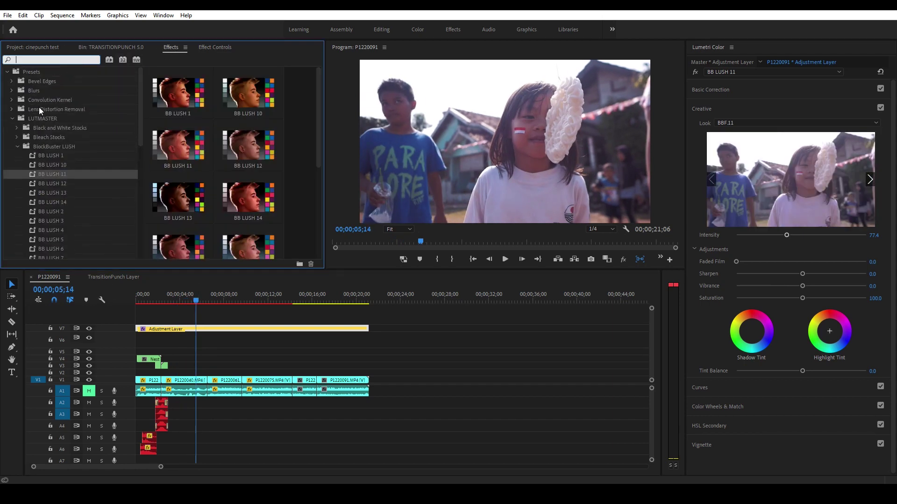
{"action": "type", "text": "crop"}
{"action": "left_click", "coordinate": [45, 126]}
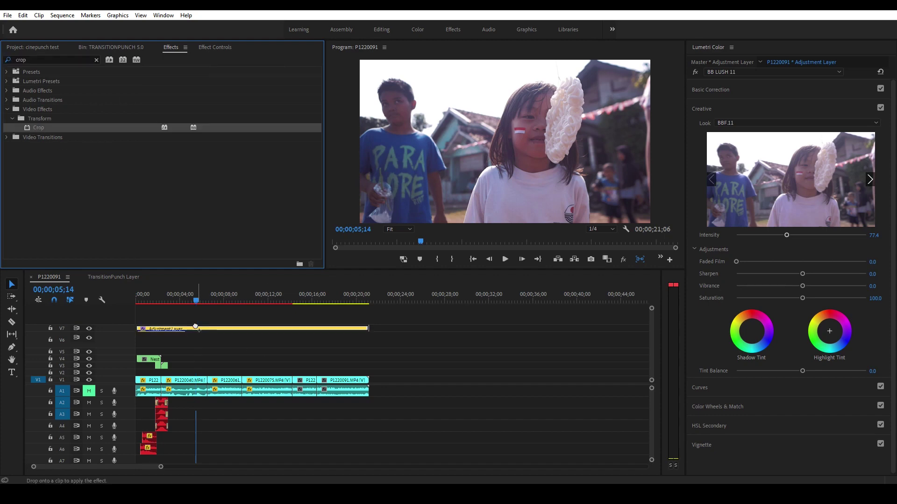
- Set the adjustment layer's Crop effect to 10% at the top and 10% at the bottom for letterbox bars
{"action": "left_click", "coordinate": [215, 47]}
{"action": "scroll", "coordinate": [260, 204], "scroll_direction": "down", "scroll_amount": 3}
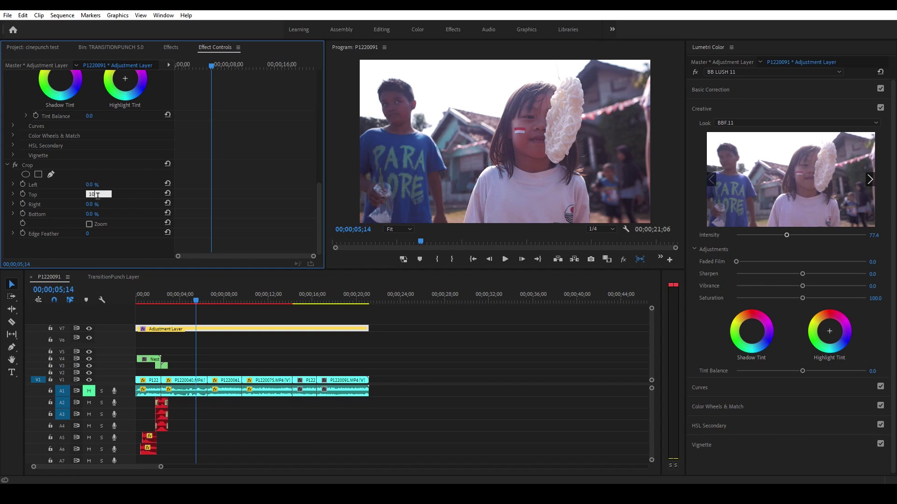
{"action": "key", "text": "Return"}
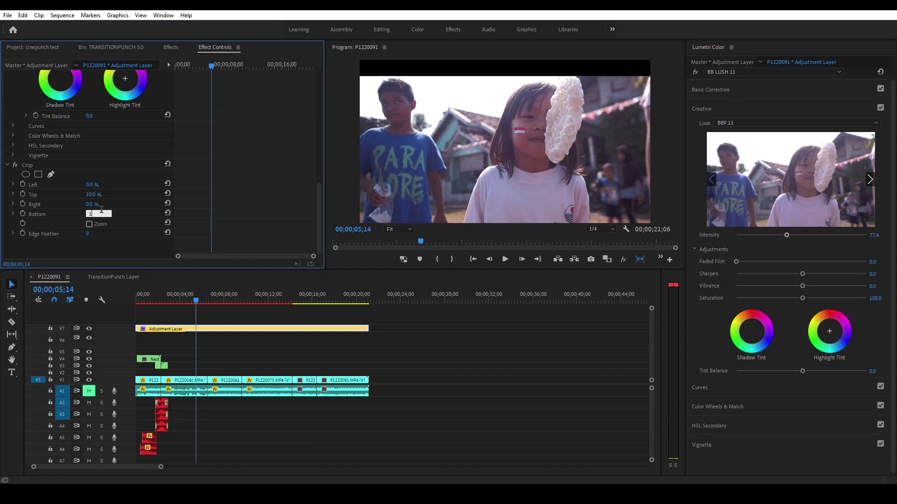
{"action": "key", "text": "Return"}
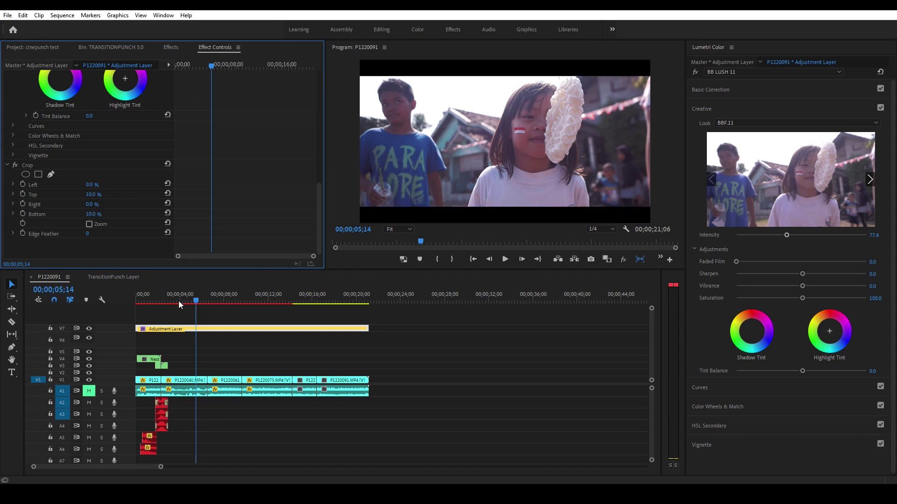
- Play back the graded, letterboxed sequence and stop at 00;00;05;29
{"action": "left_click", "coordinate": [473, 259]}
{"action": "left_click", "coordinate": [505, 259]}
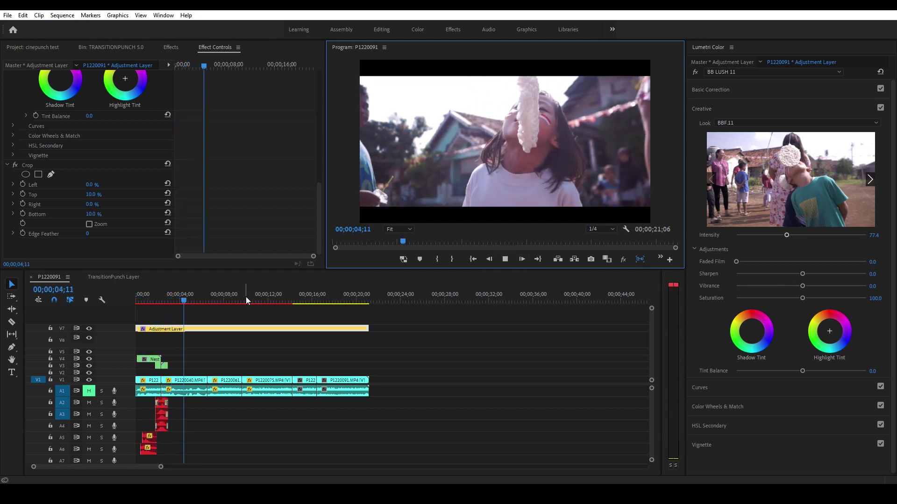
{"action": "key", "text": "space"}
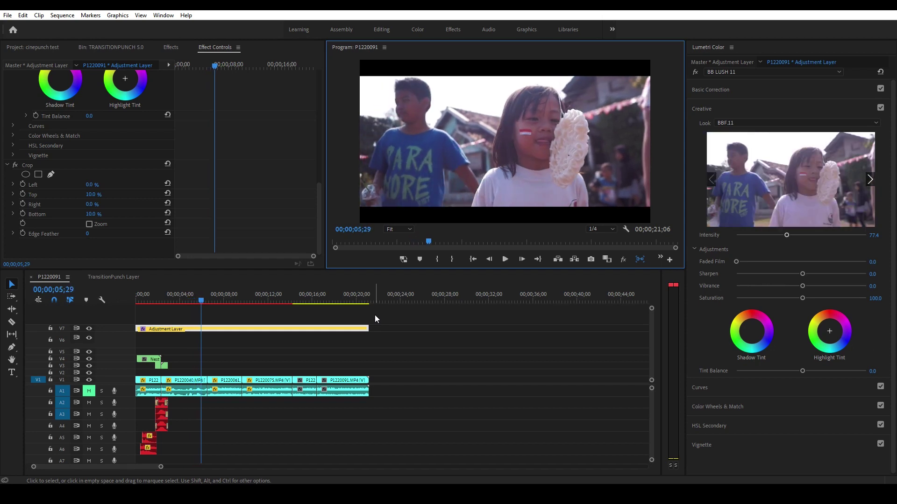